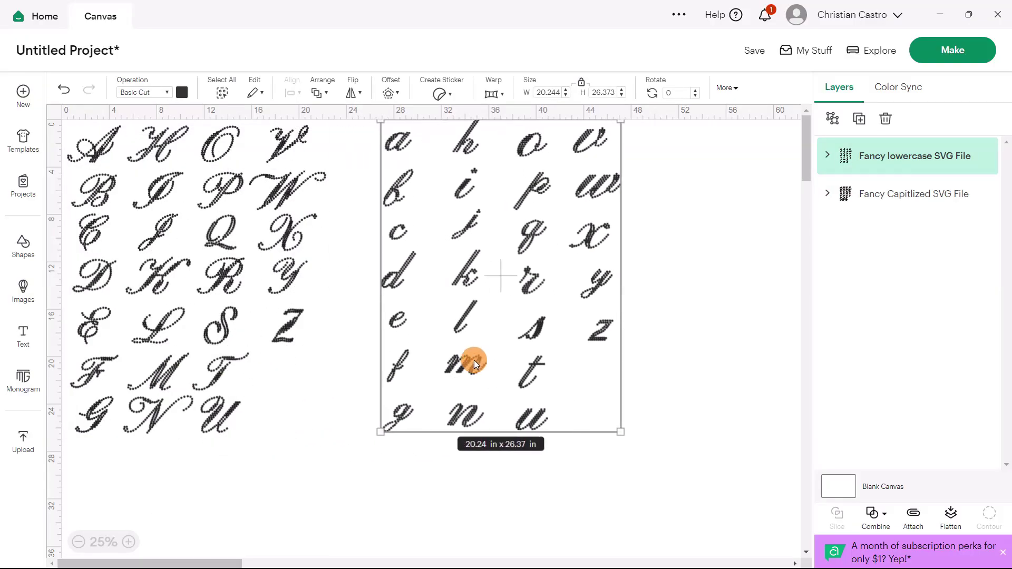
Select the Fancy Capitalized alphabet layer, then deselect it on empty canvas.
left_click(268, 268)
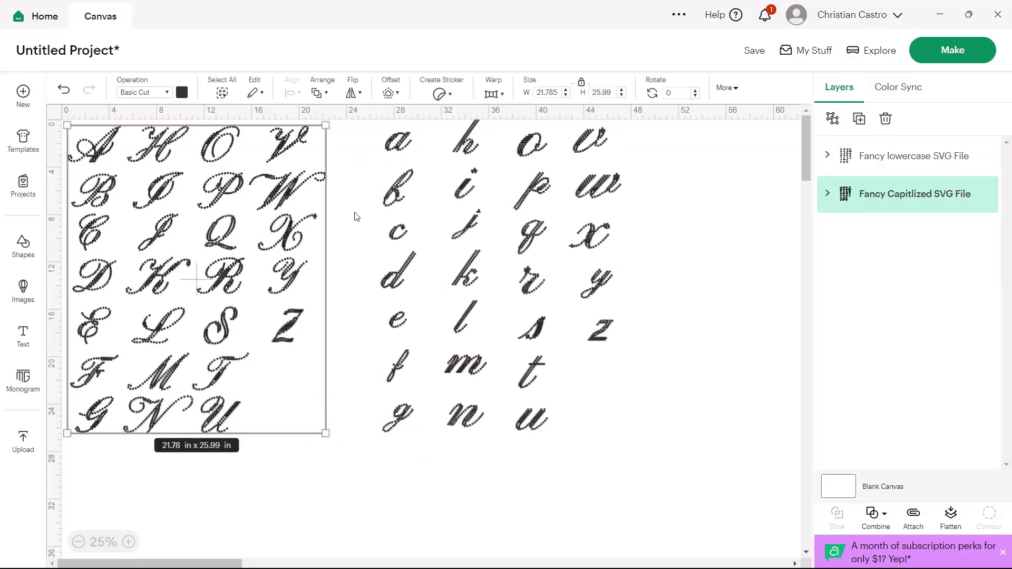
left_click(695, 297)
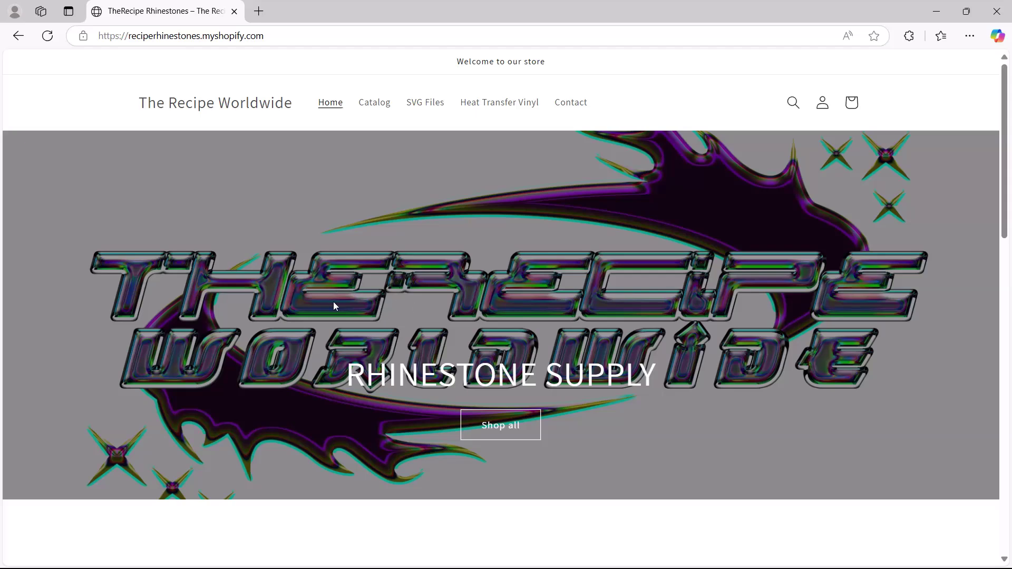
scroll(293, 262, "down", 3)
scroll(301, 265, "down", 3)
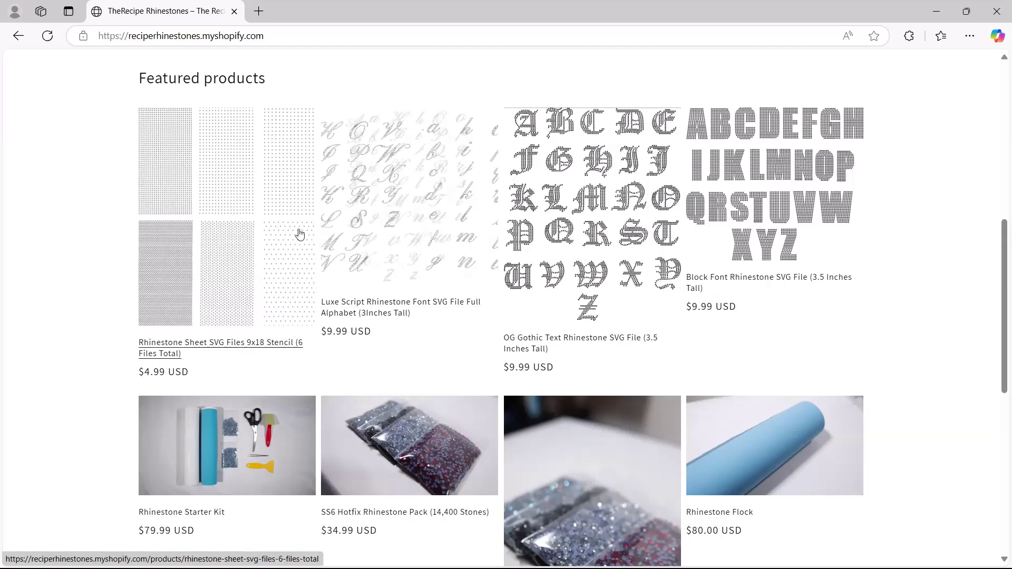
mouse_move(605, 558)
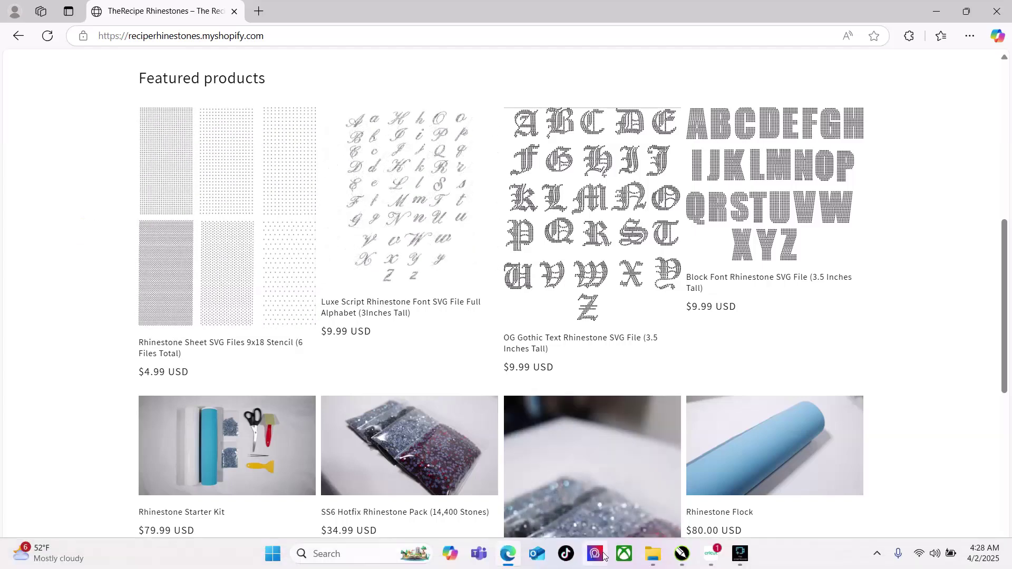
Bring the CorelDRAW rhinestone letter sheet to the front.
left_click(683, 553)
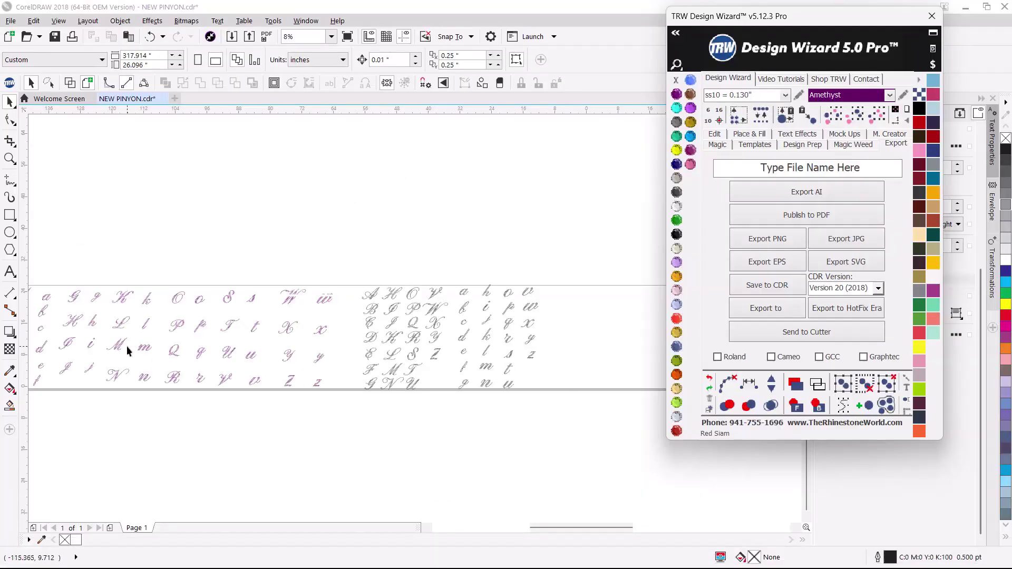
scroll(127, 346, "up", 3)
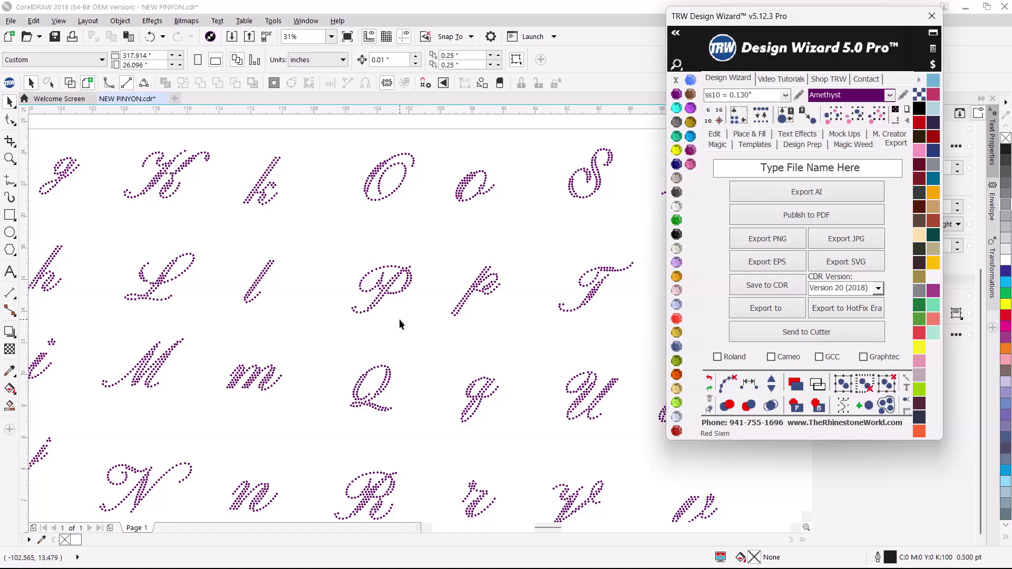
scroll(400, 323, "down", 3)
scroll(293, 376, "up", 3)
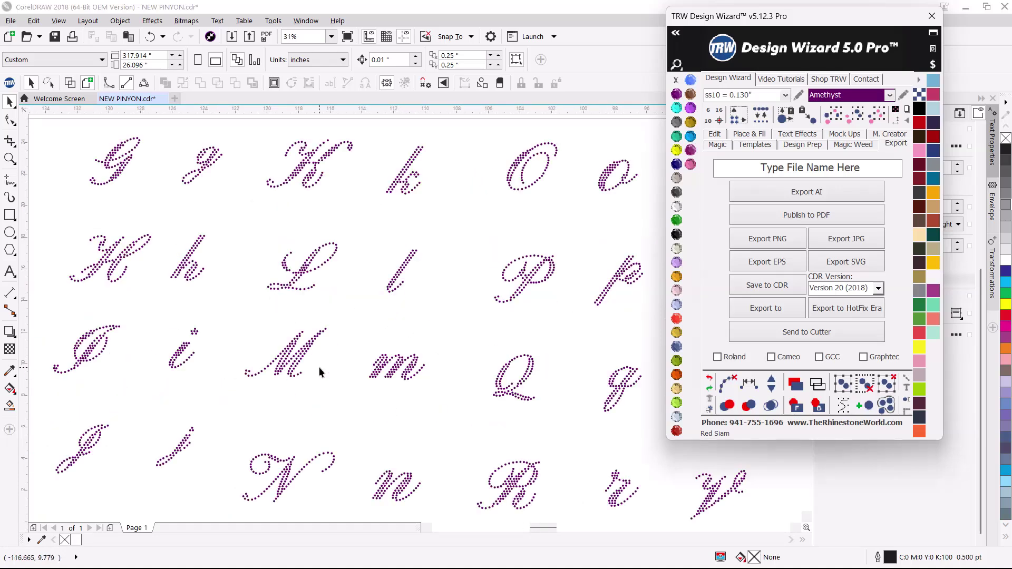
scroll(287, 348, "up", 5)
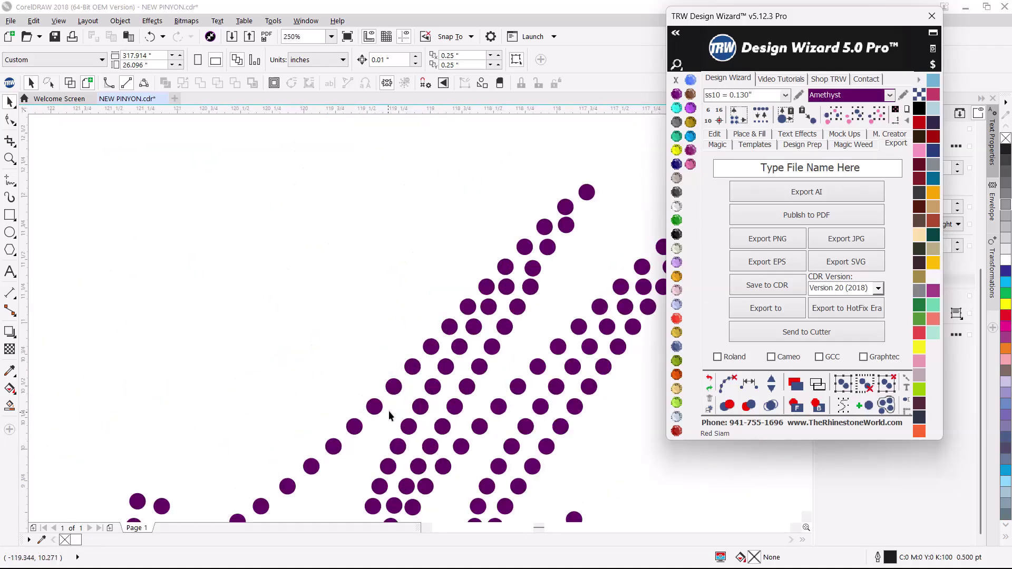
Inspect rhinestone dots in the cursive M, then open the Luxe Script product page.
left_click(393, 387)
left_click(326, 358)
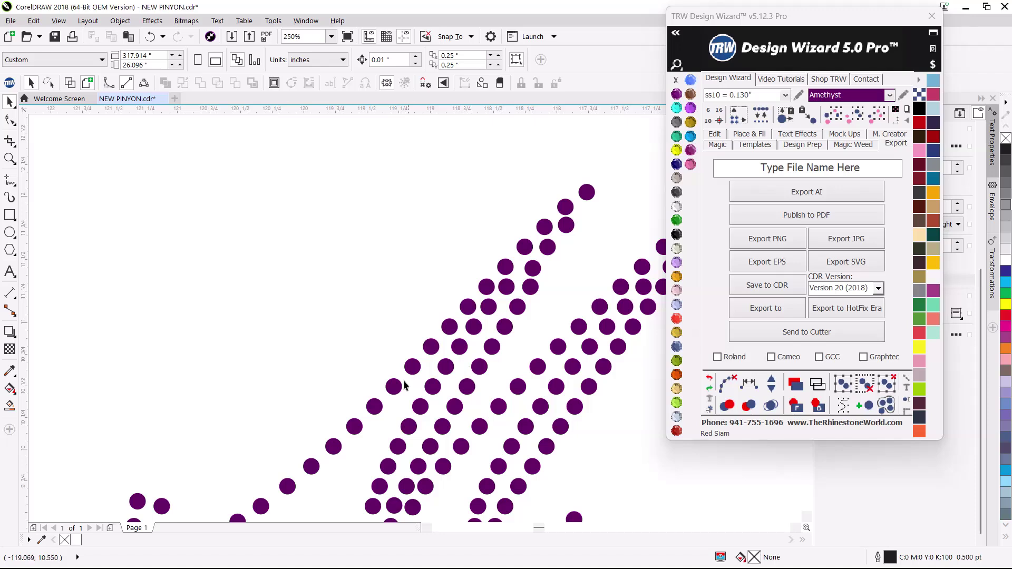
scroll(404, 385, "down", 3)
scroll(314, 412, "up", 2)
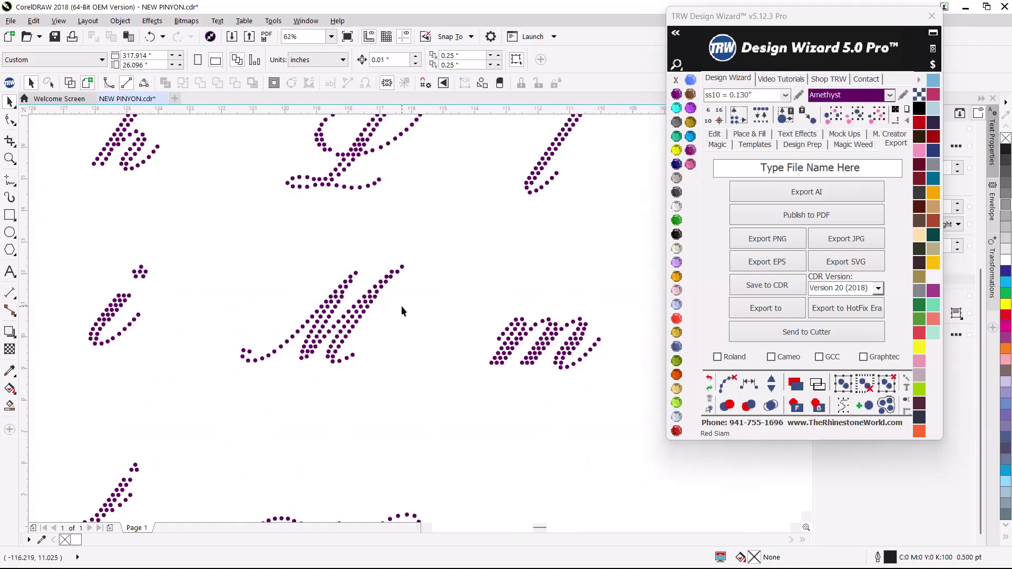
scroll(401, 311, "up", 2)
scroll(296, 310, "down", 3)
scroll(401, 345, "down", 5)
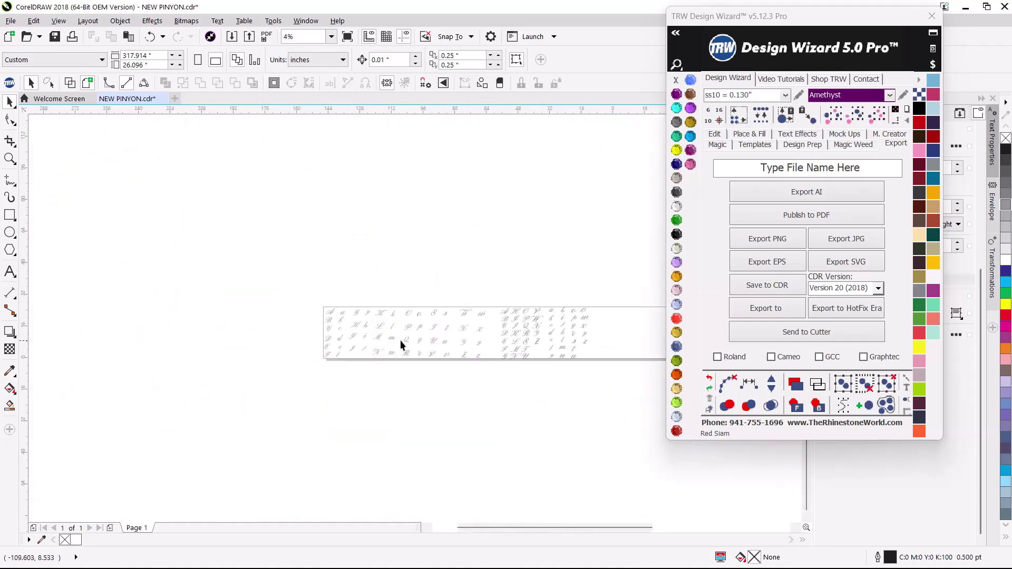
scroll(401, 345, "up", 1)
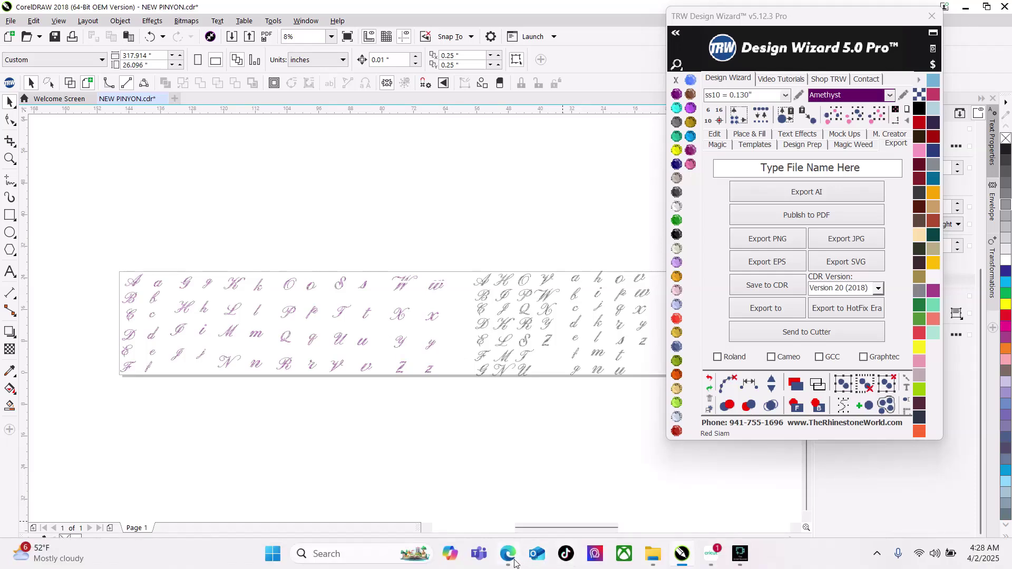
left_click(509, 554)
left_click(393, 237)
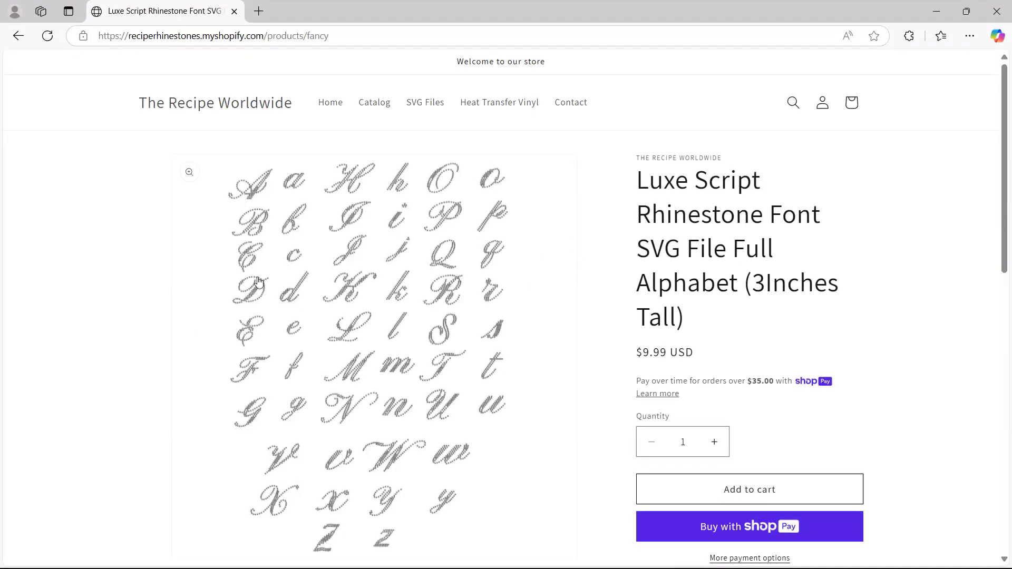
Check out Luxe Script at $9.99, applying then removing the FAM50 discount code.
left_click(751, 488)
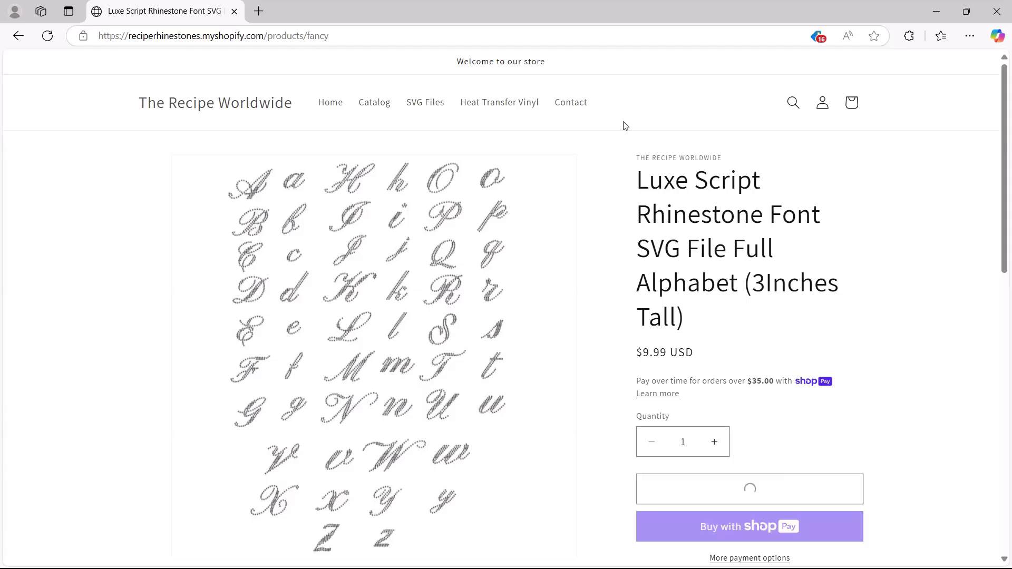
left_click(754, 317)
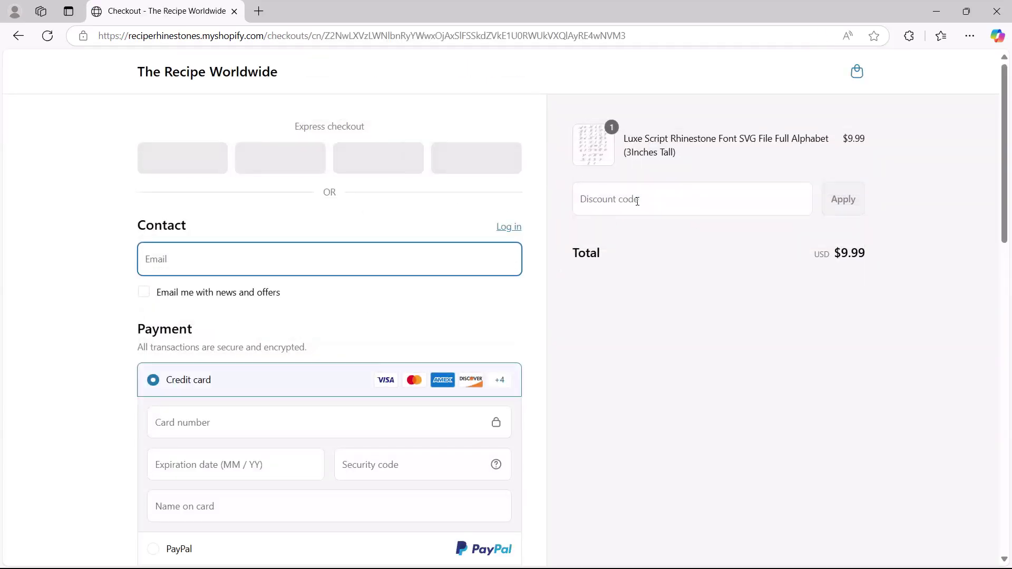
left_click(637, 200)
type("F")
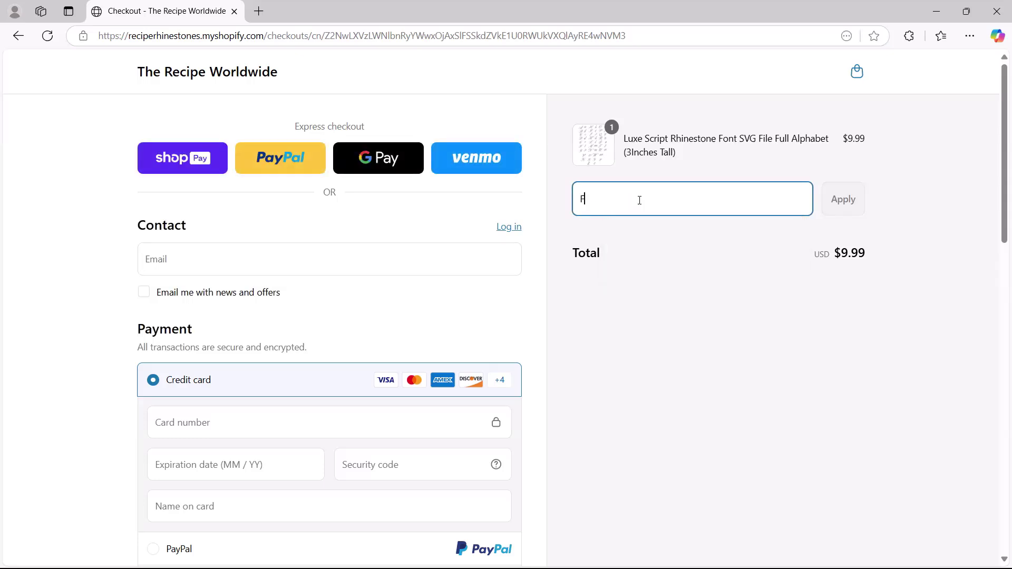
type("AM50")
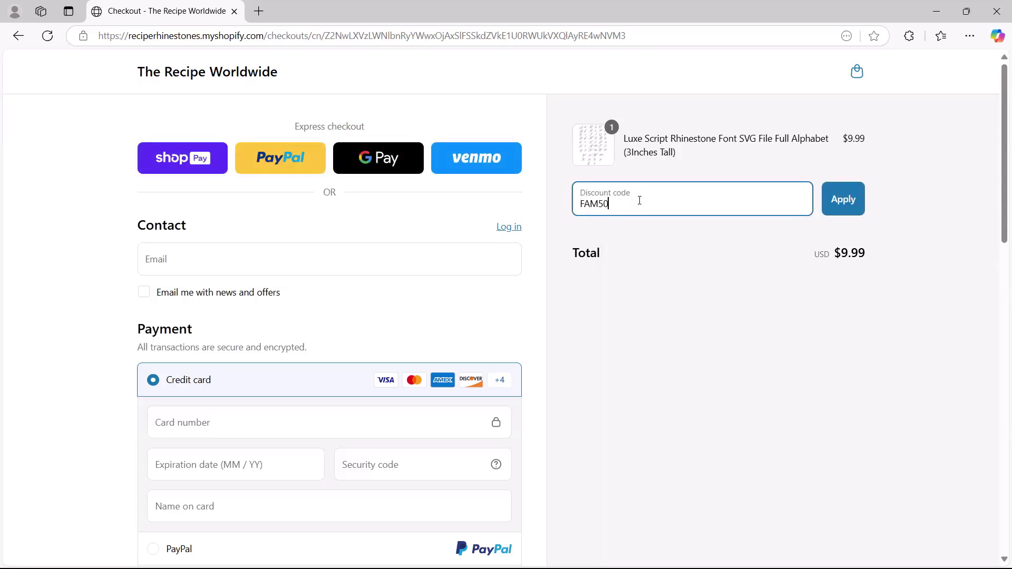
left_click(828, 196)
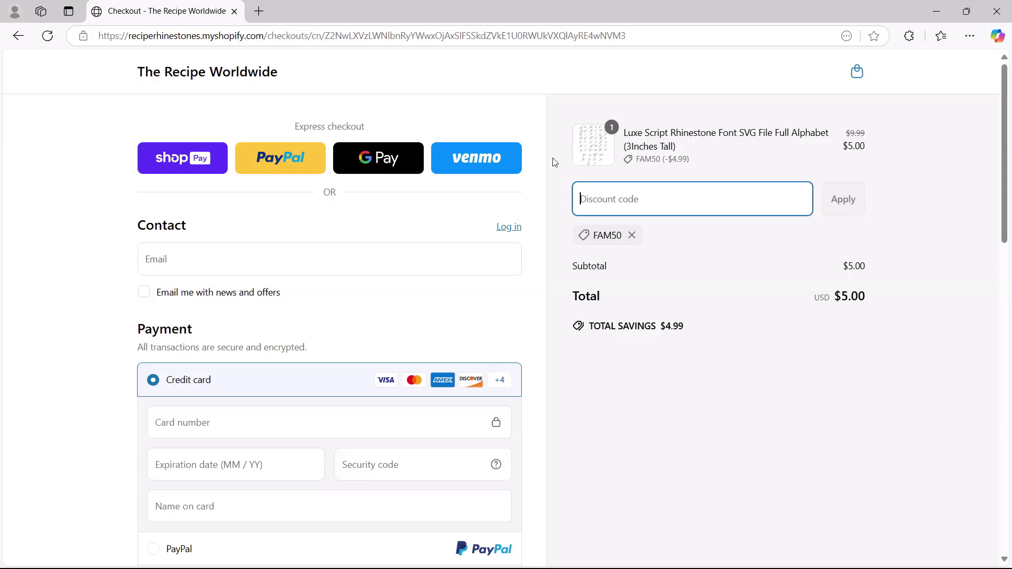
left_click(632, 236)
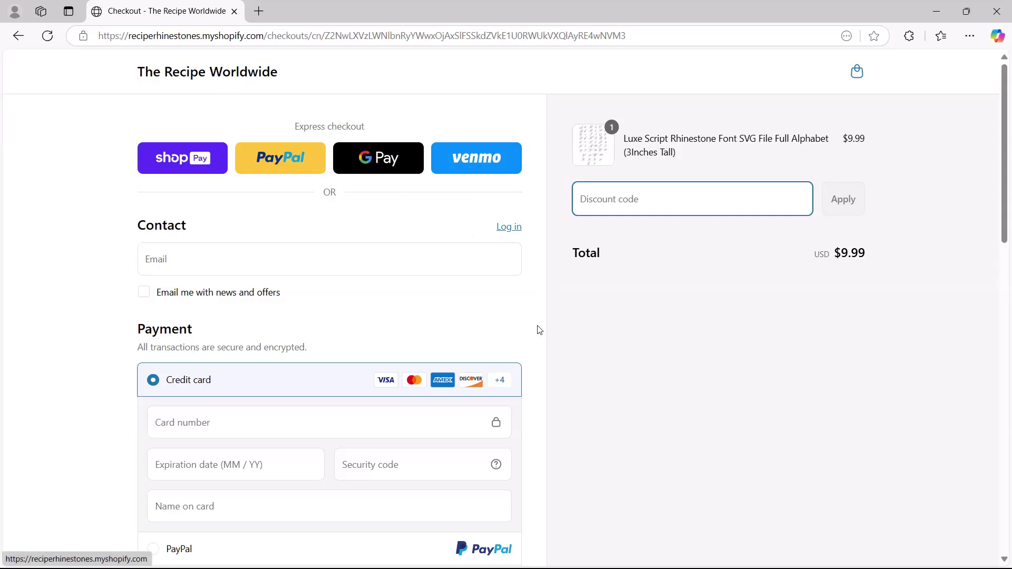
left_click(177, 74)
scroll(356, 376, "down", 5)
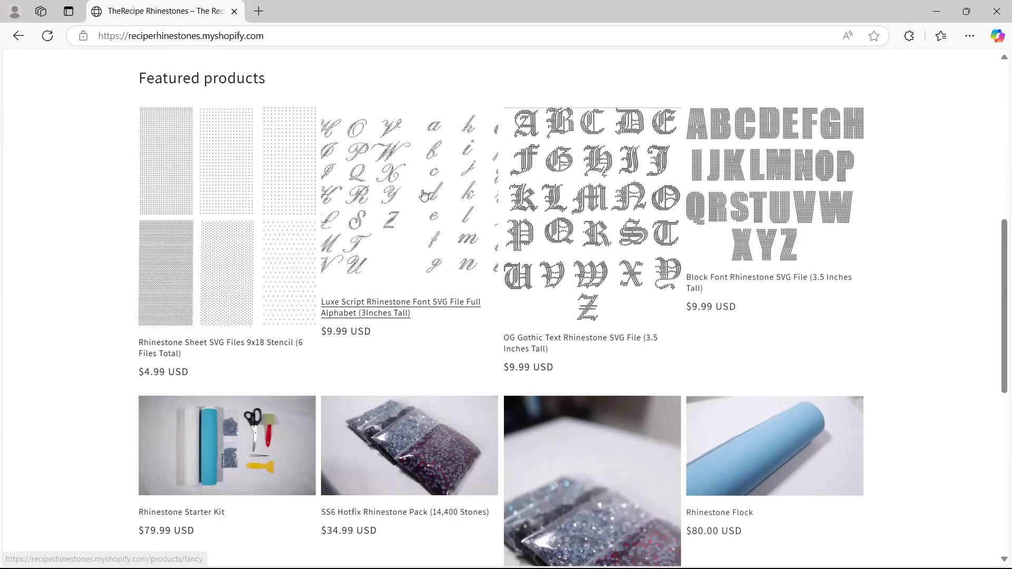
View the enlarged Luxe Script alphabet image, then return to the store homepage.
left_click(371, 314)
scroll(352, 487, "down", 2)
left_click(352, 486)
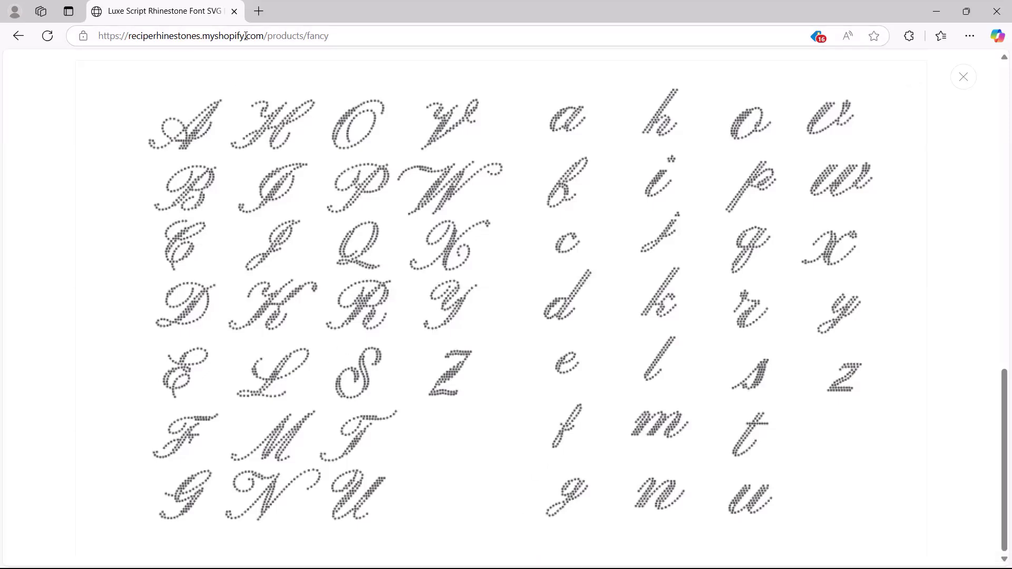
left_click(18, 35)
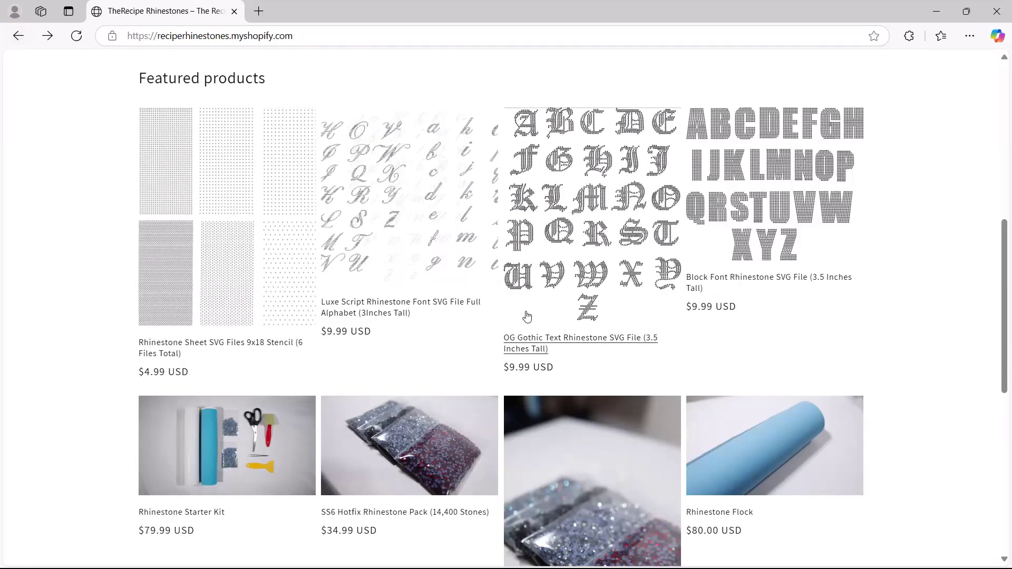
scroll(116, 239, "up", 2)
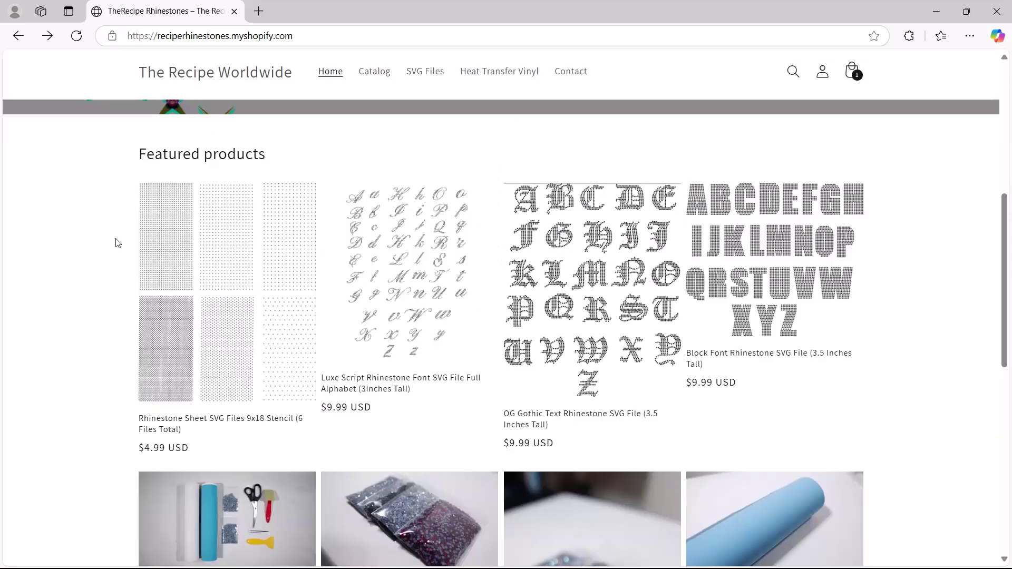
scroll(163, 427, "down", 1)
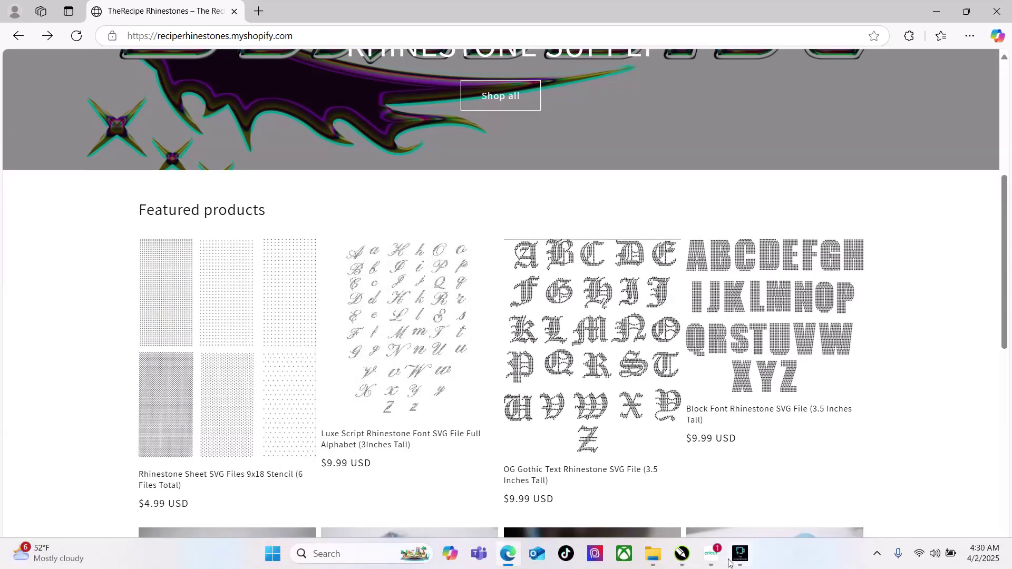
left_click(710, 555)
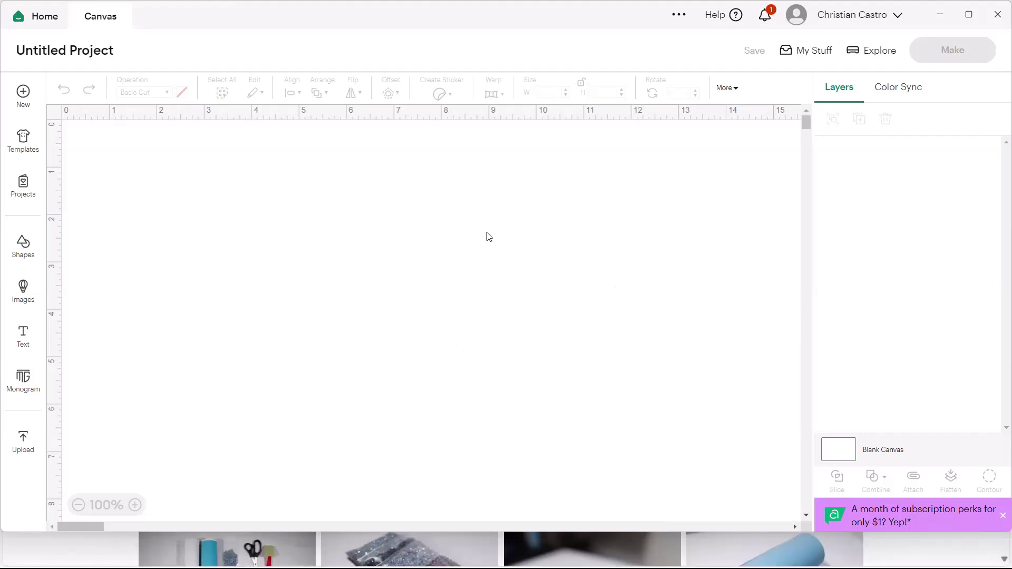
Maximize Design Space and add the Fancy Capitalized and Fancy lowercase uploads to the canvas.
left_click(968, 14)
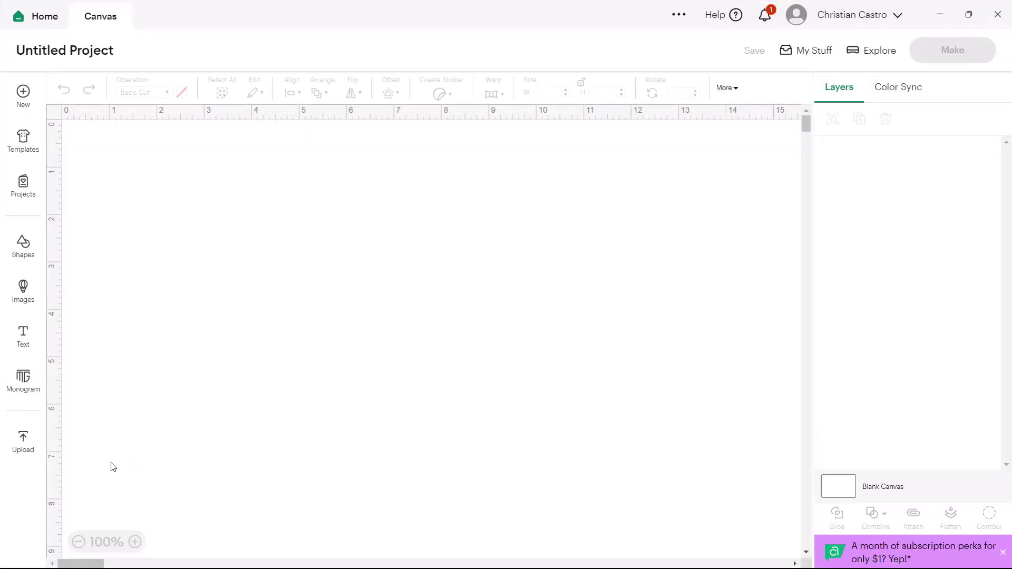
left_click(24, 441)
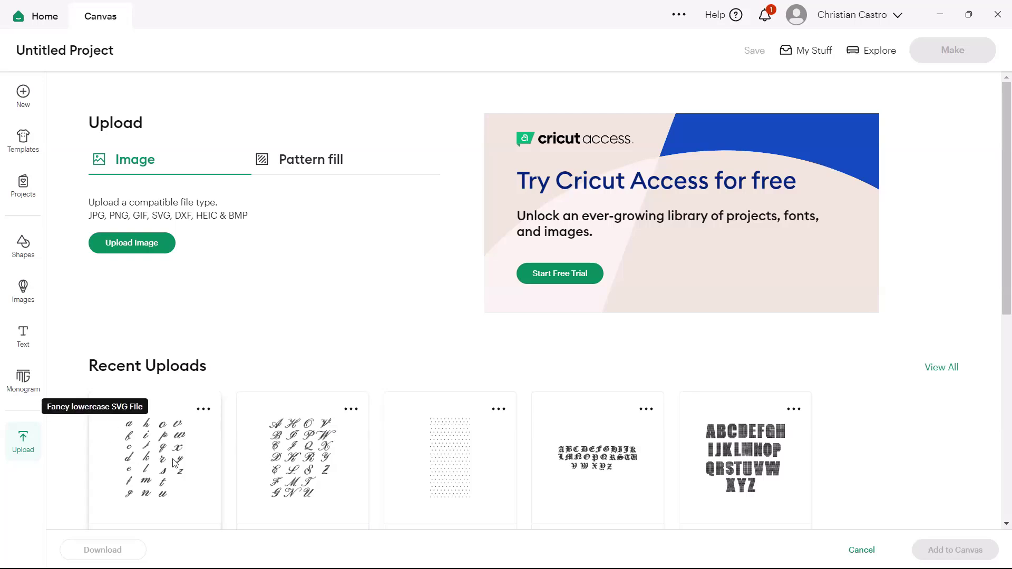
scroll(123, 466, "down", 2)
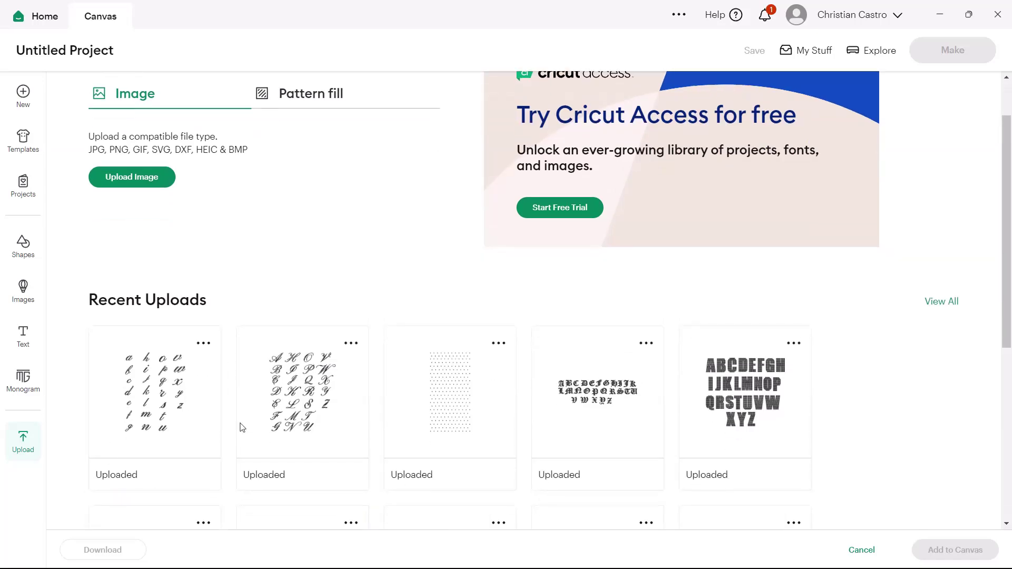
left_click(276, 419)
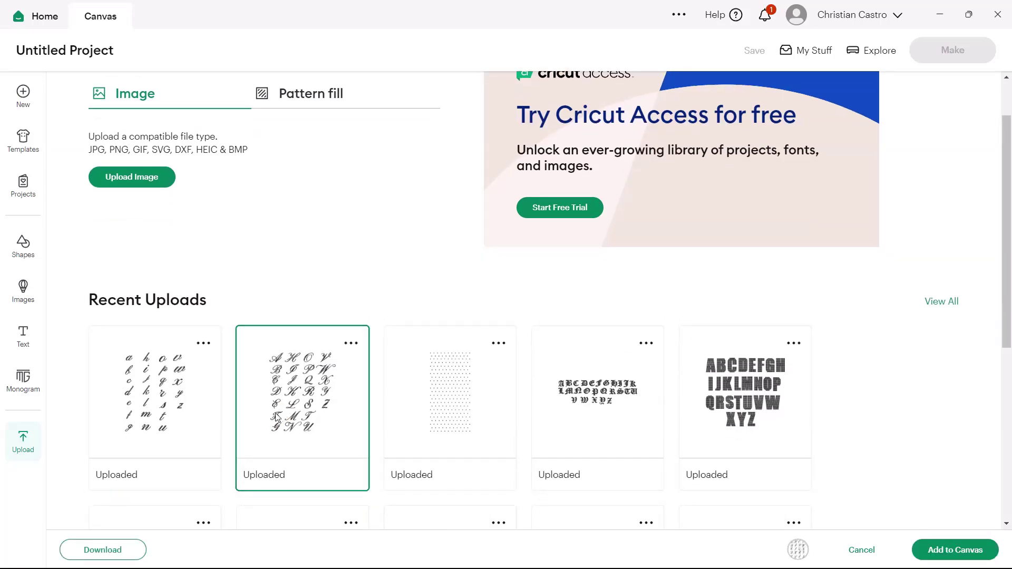
left_click(163, 385, "shift")
left_click(939, 554)
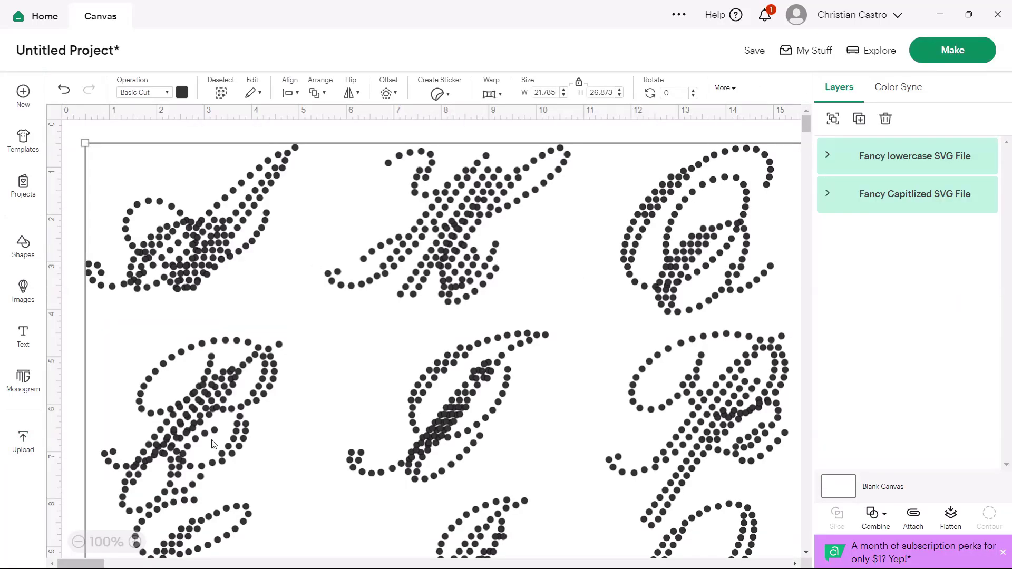
Zoom out and move the lowercase alphabet to the right of the capitals.
left_click(78, 543)
left_click(78, 543)
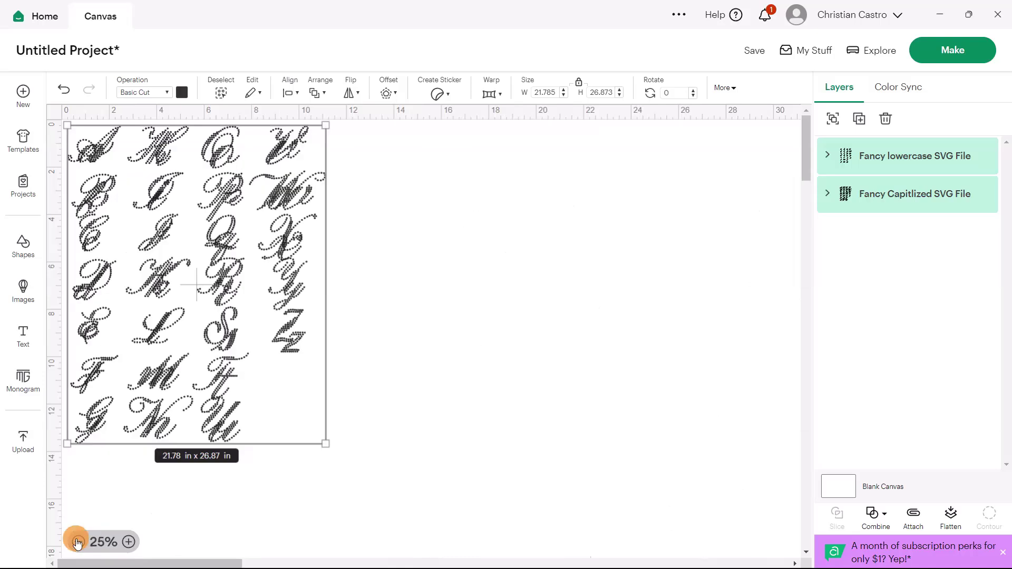
left_click(373, 422)
left_click_drag(170, 368, 474, 360)
left_click(315, 383)
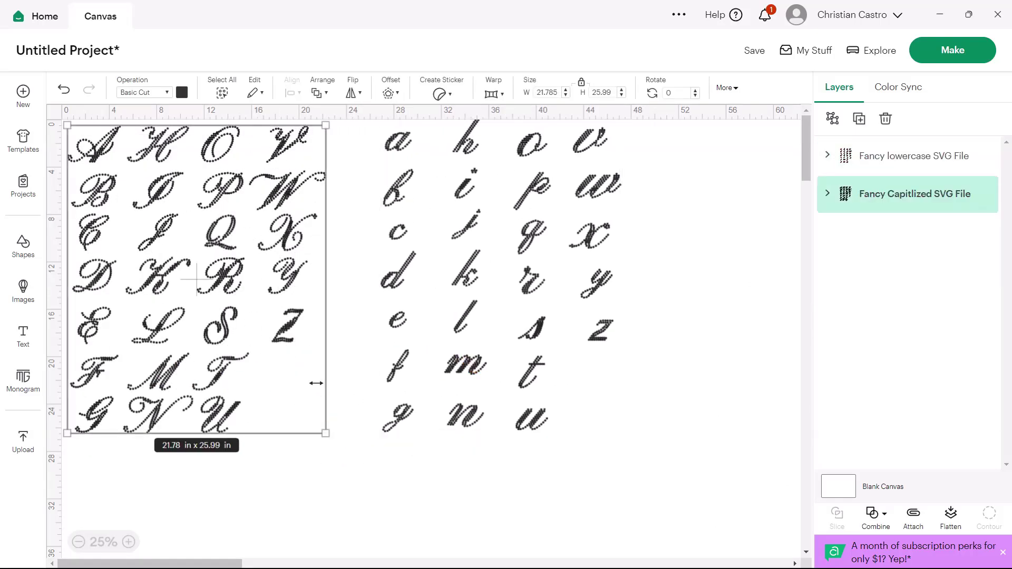
left_click(578, 289)
Ungroup the lowercase and capital alphabets, checking that k and w are separate.
left_click(532, 378)
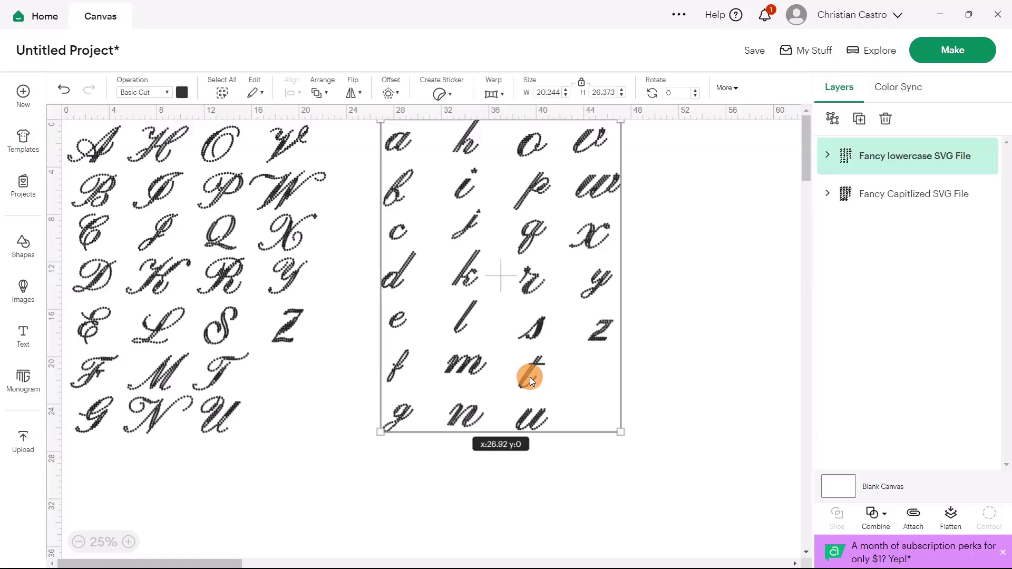
left_click(834, 118)
left_click(706, 227)
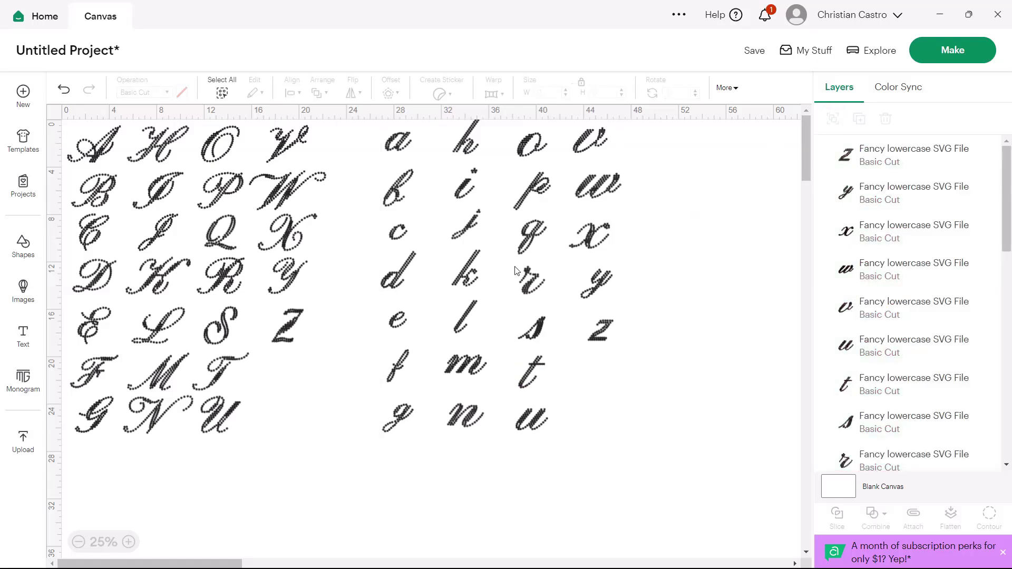
left_click(465, 273)
left_click(418, 229)
left_click(599, 195)
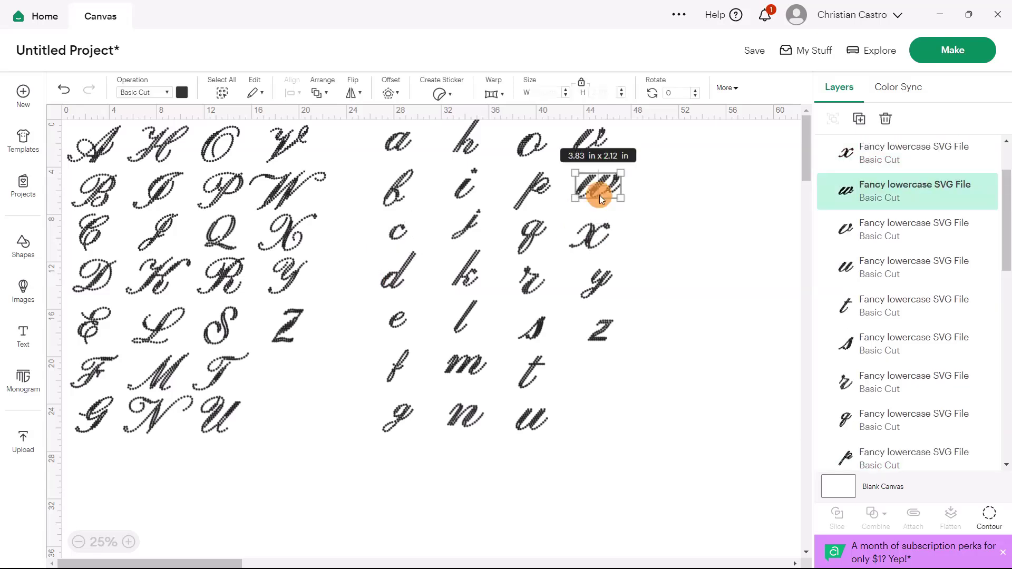
left_click(367, 247)
left_click(292, 279)
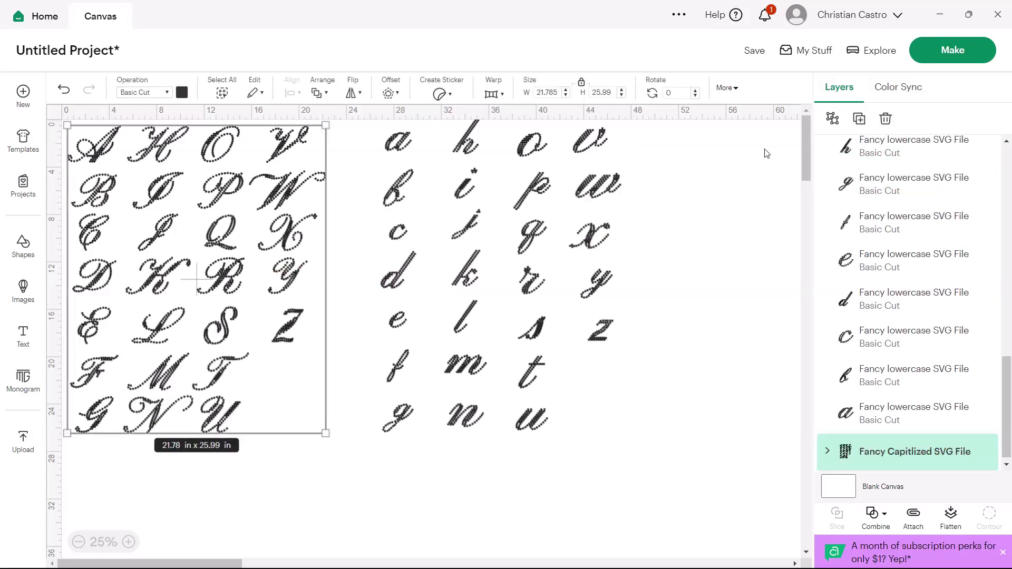
left_click(508, 339)
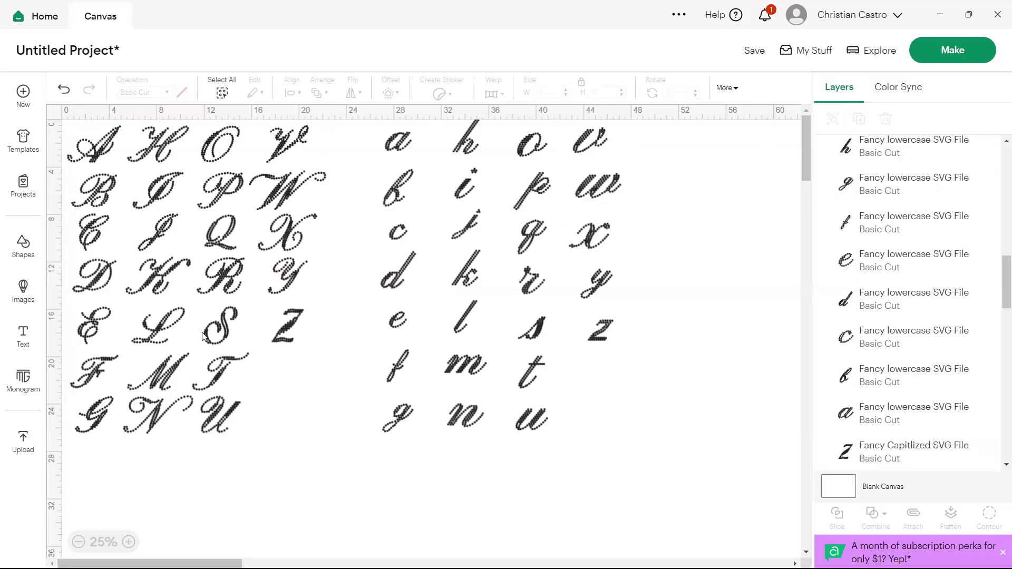
Drag L, e, d, l, n and Z from the alphabets into a row below them.
left_click_drag(162, 326, 273, 495)
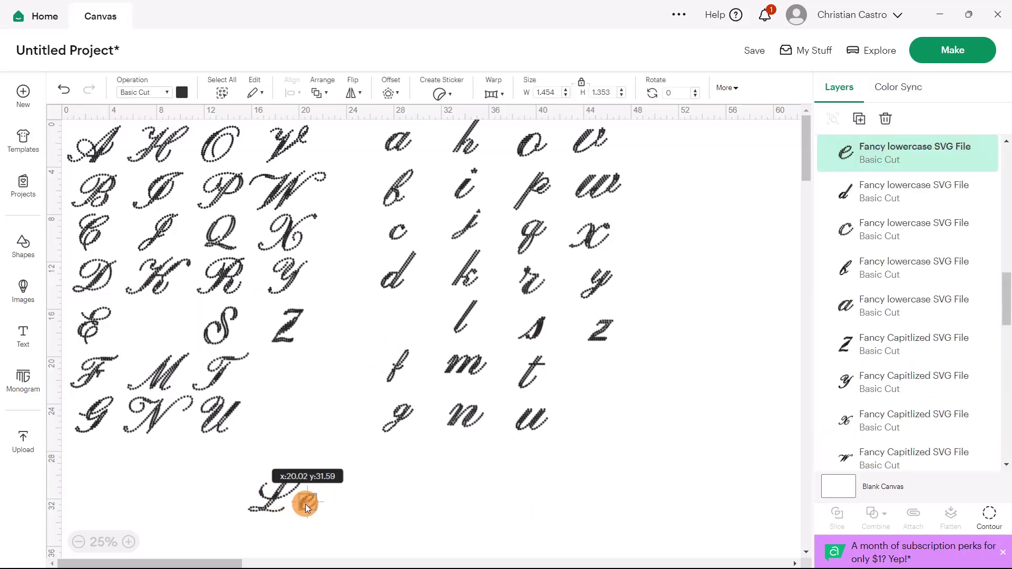
left_click_drag(306, 507, 309, 505)
left_click_drag(396, 277, 346, 497)
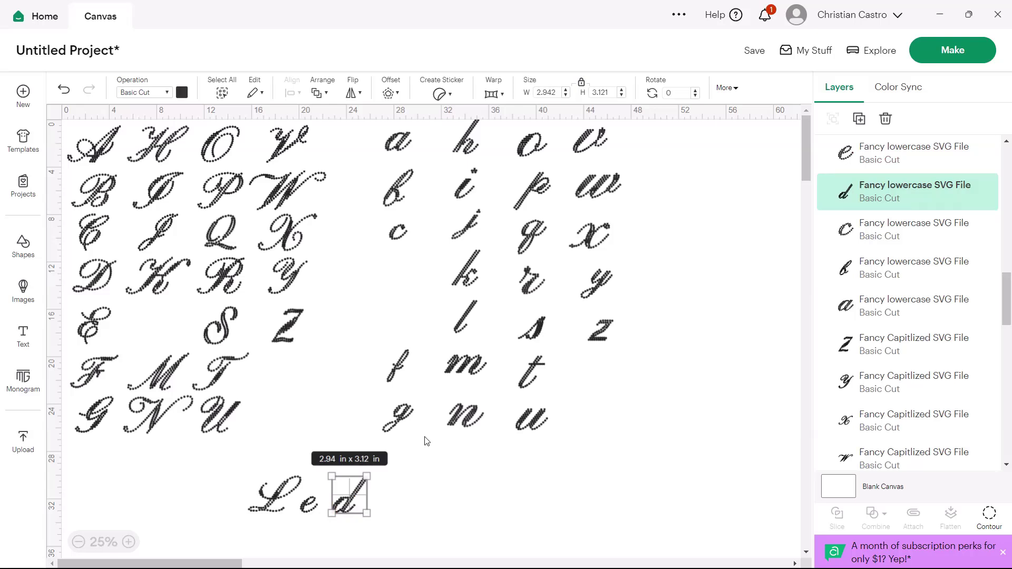
left_click_drag(465, 318, 388, 484)
left_click_drag(466, 415, 433, 492)
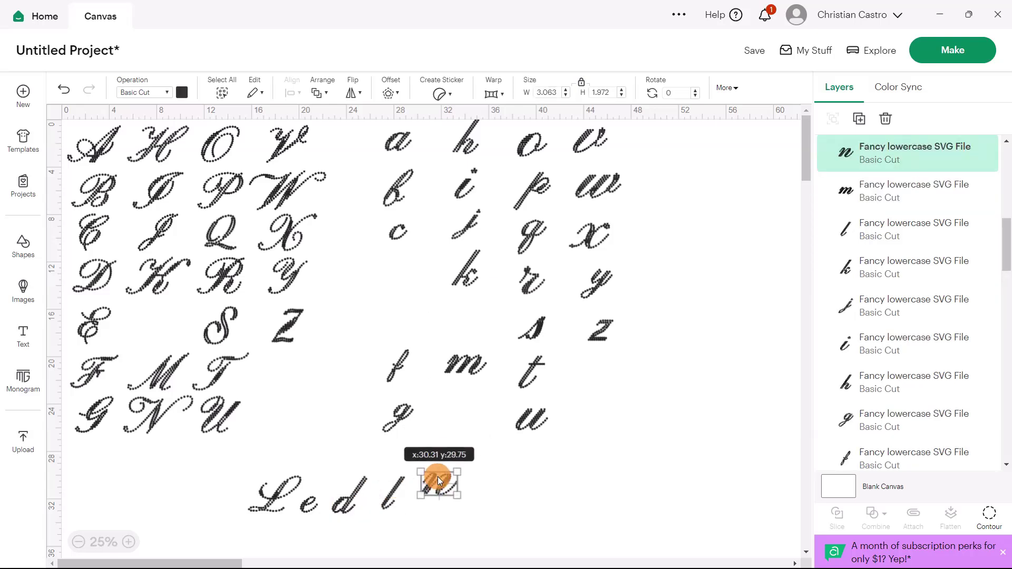
left_click(465, 434)
mouse_move(288, 326)
left_mouse_down()
mouse_move(360, 360)
mouse_move(484, 491)
left_mouse_up()
left_click(522, 489)
scroll(477, 491, "down", 3)
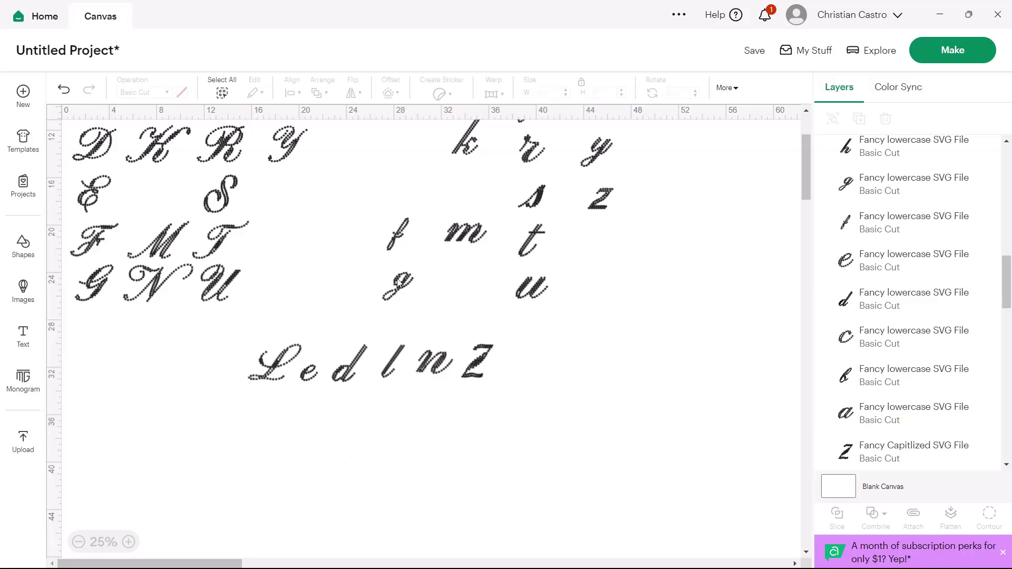
Move the g aside and tighten the spacing of d, l, n and Z.
left_click_drag(399, 286, 515, 373)
left_click_drag(342, 376, 321, 377)
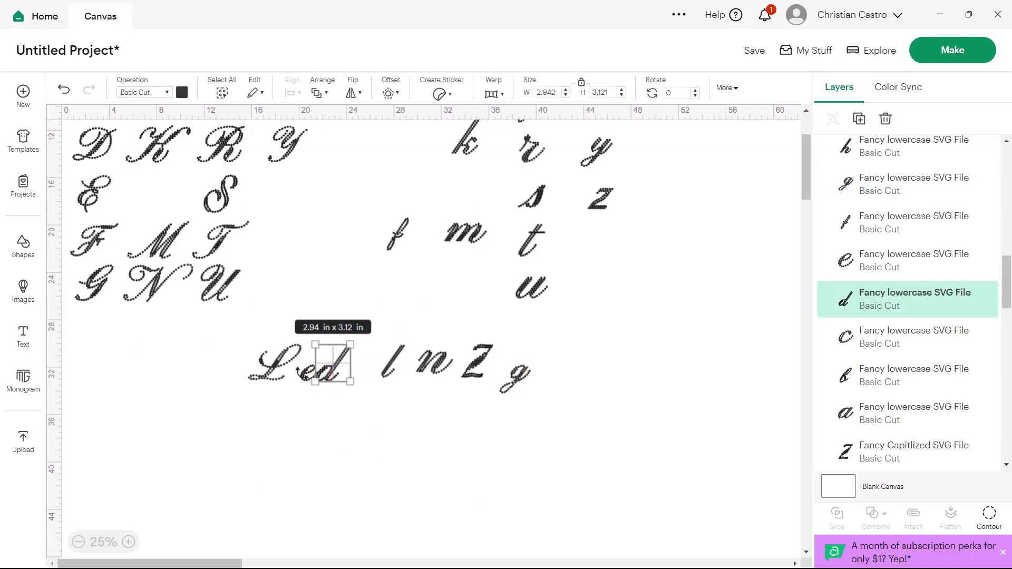
left_click(128, 542)
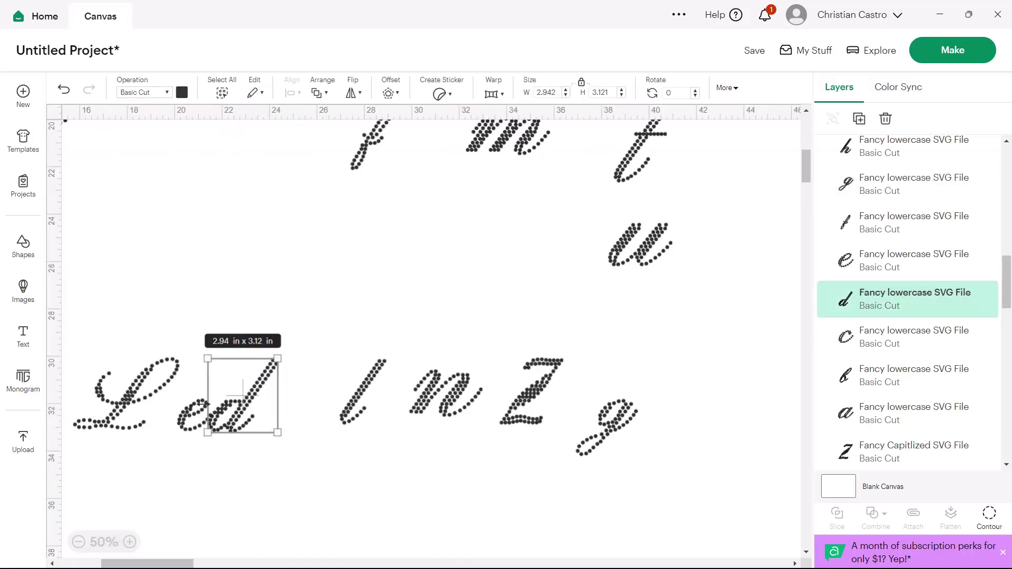
left_click(178, 420)
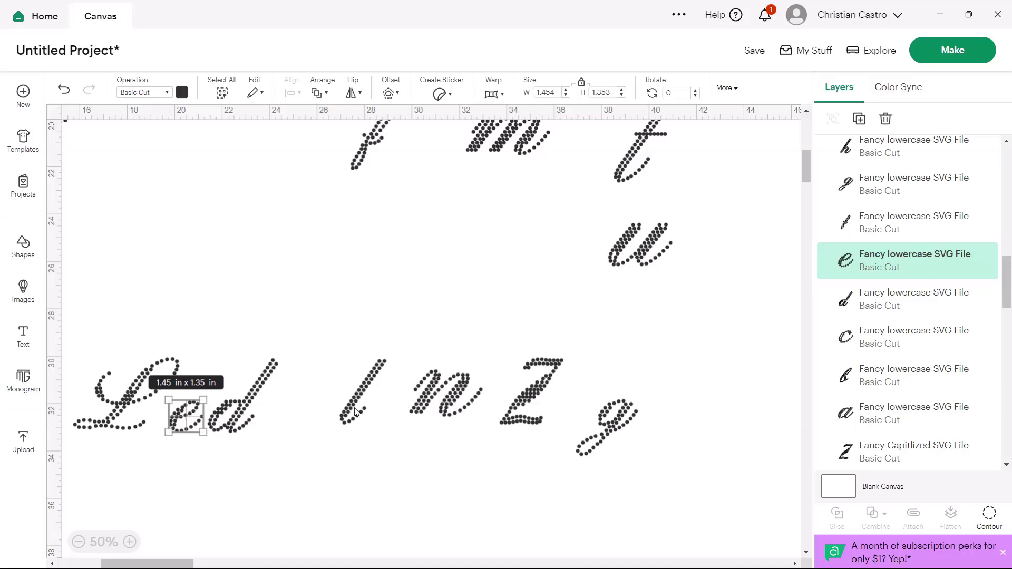
left_click_drag(356, 411, 283, 415)
left_click_drag(421, 409, 306, 414)
left_click_drag(544, 402, 420, 403)
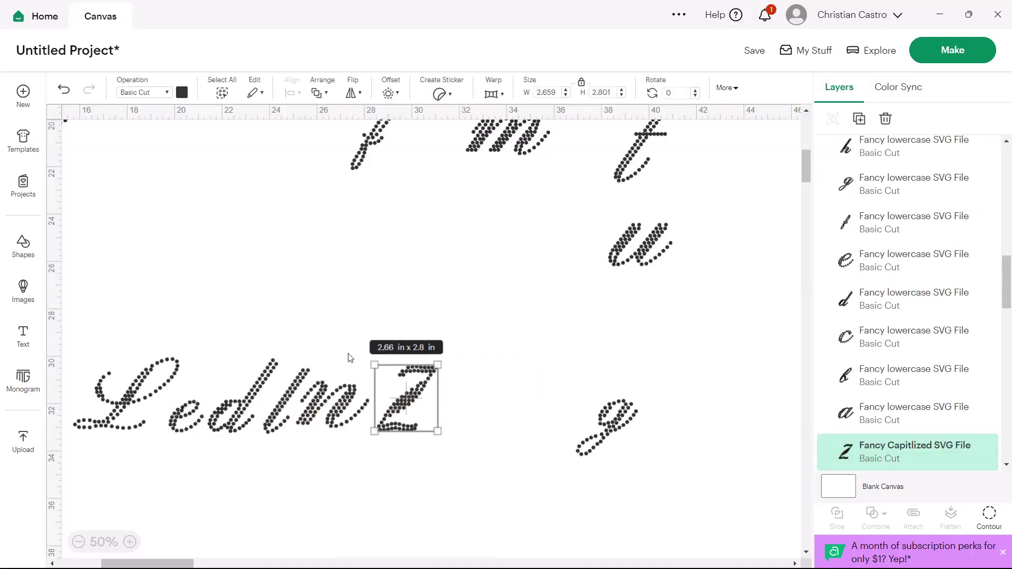
Duplicate the n, move the copy away, and marquee-select the LedlnZ word.
left_click(345, 405)
left_click(859, 118)
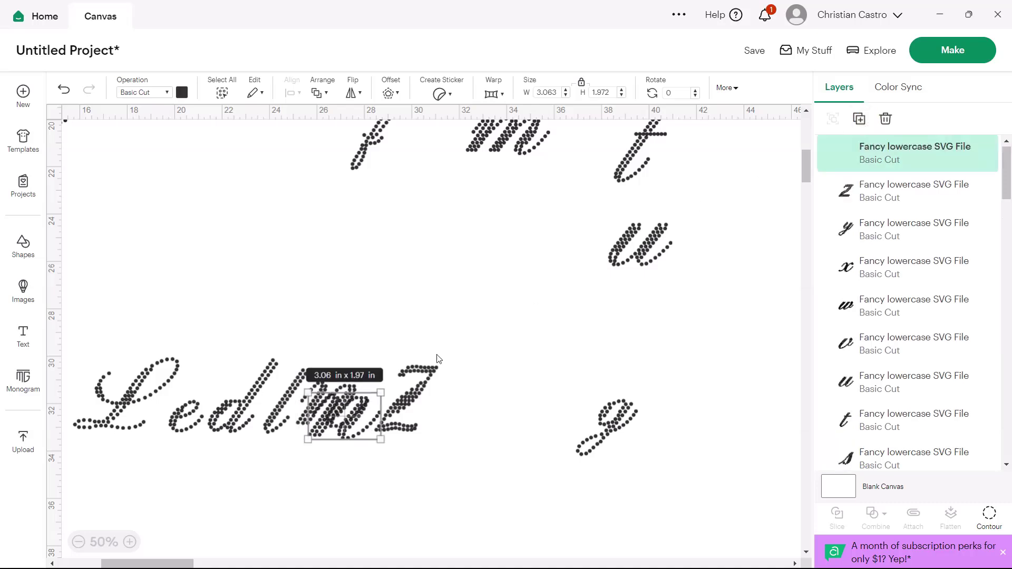
mouse_move(340, 404)
left_mouse_down()
mouse_move(476, 403)
mouse_move(595, 362)
left_mouse_up()
left_click(859, 118)
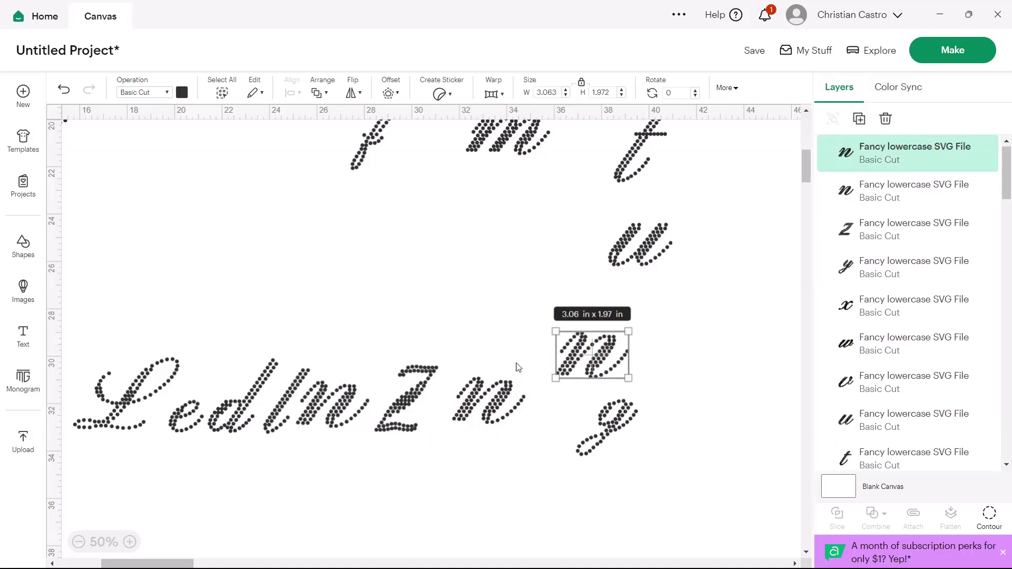
left_click(411, 343)
scroll(285, 407, "down", 1)
left_click_drag(485, 336, 499, 161)
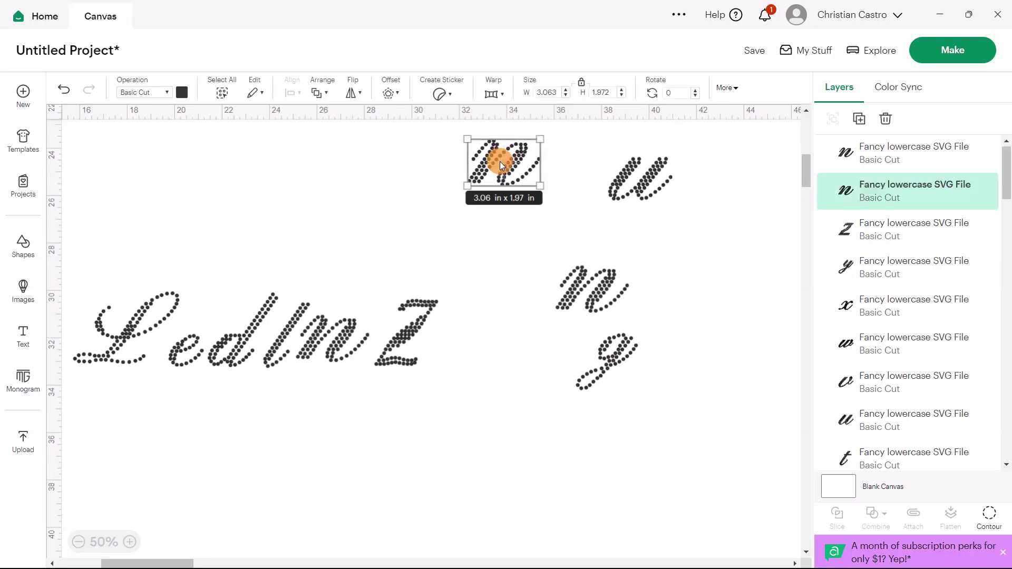
left_click(78, 542)
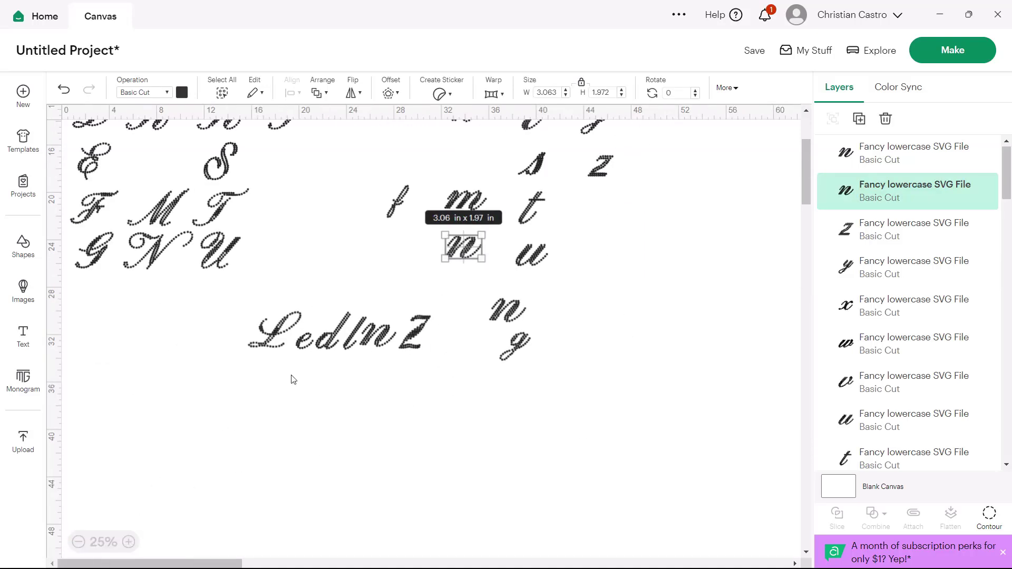
left_click_drag(416, 369, 237, 281)
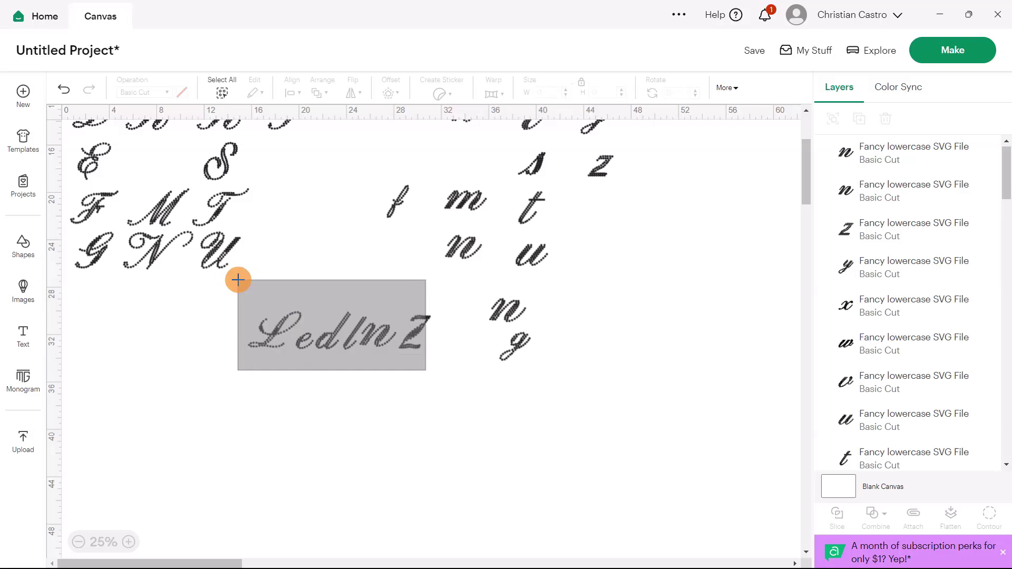
Reposition the LedlnZ word and unite its six letters with Combine > Unite.
left_click_drag(341, 334, 336, 383)
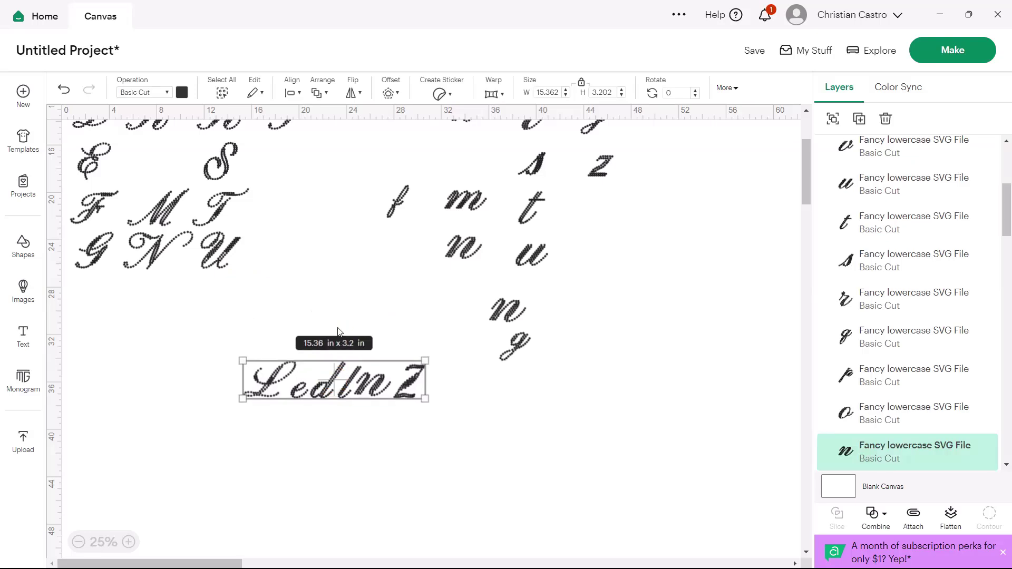
left_click(128, 542)
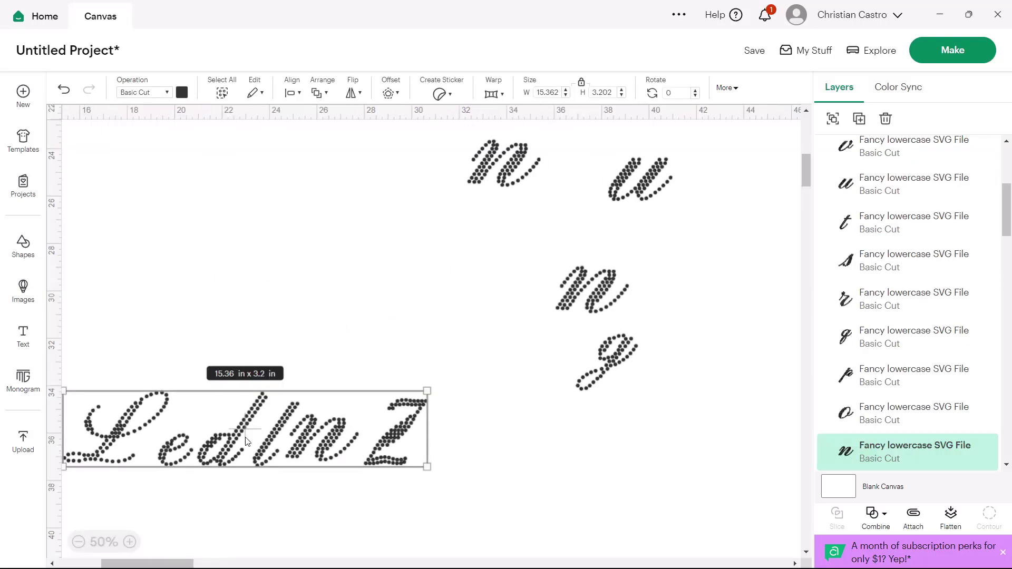
left_click_drag(170, 415, 240, 365)
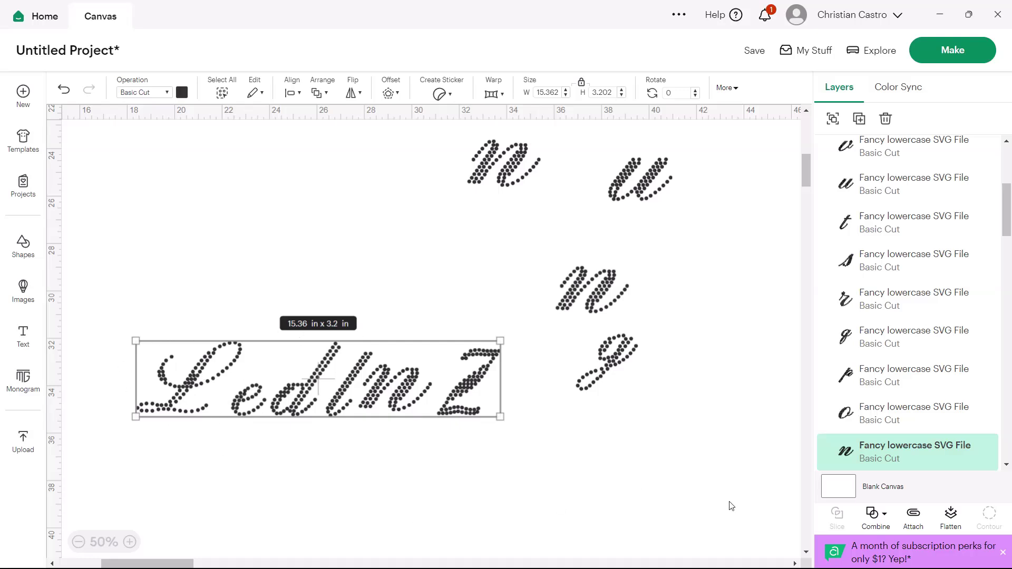
left_click(874, 516)
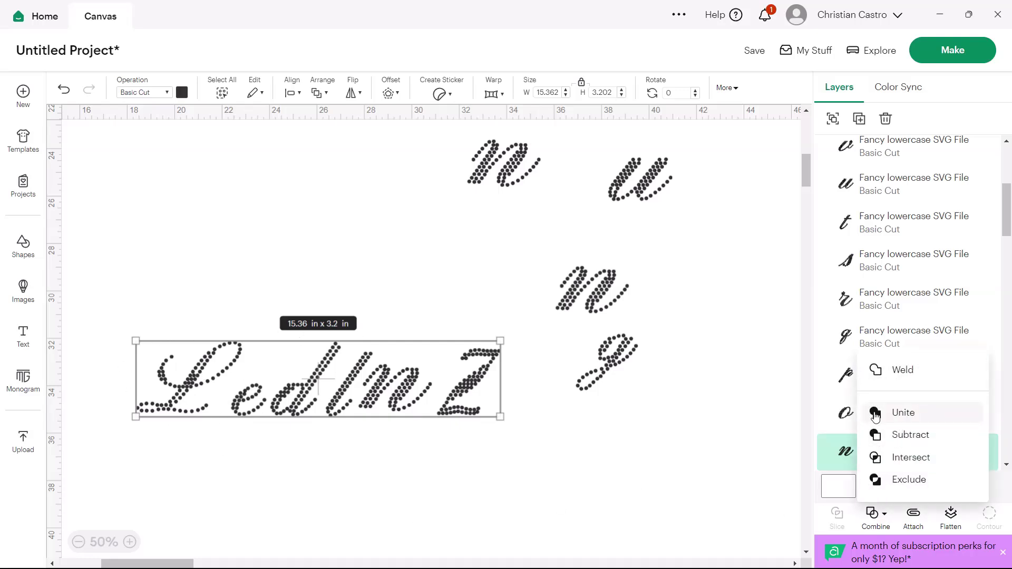
left_click(905, 412)
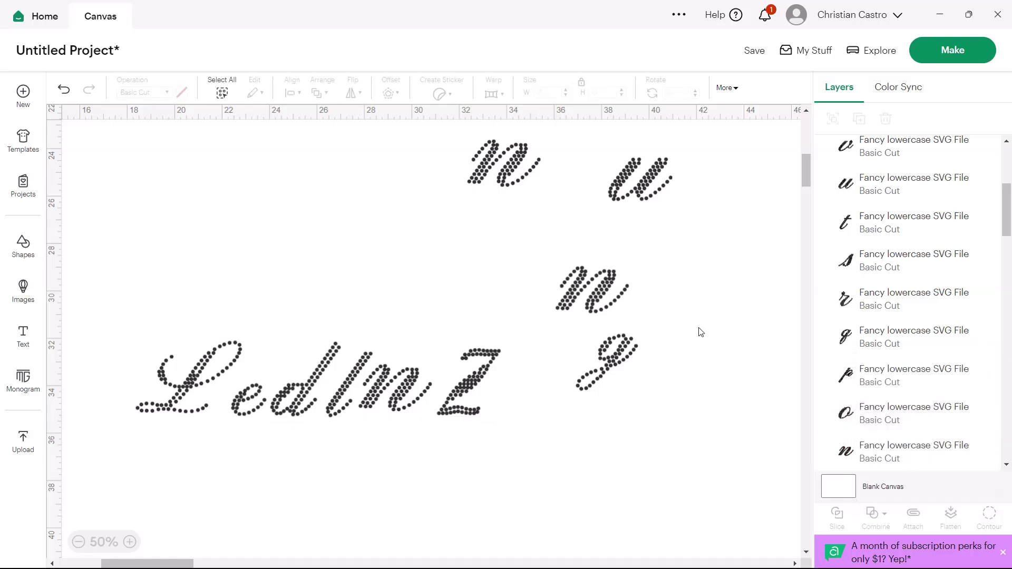
left_click(23, 245)
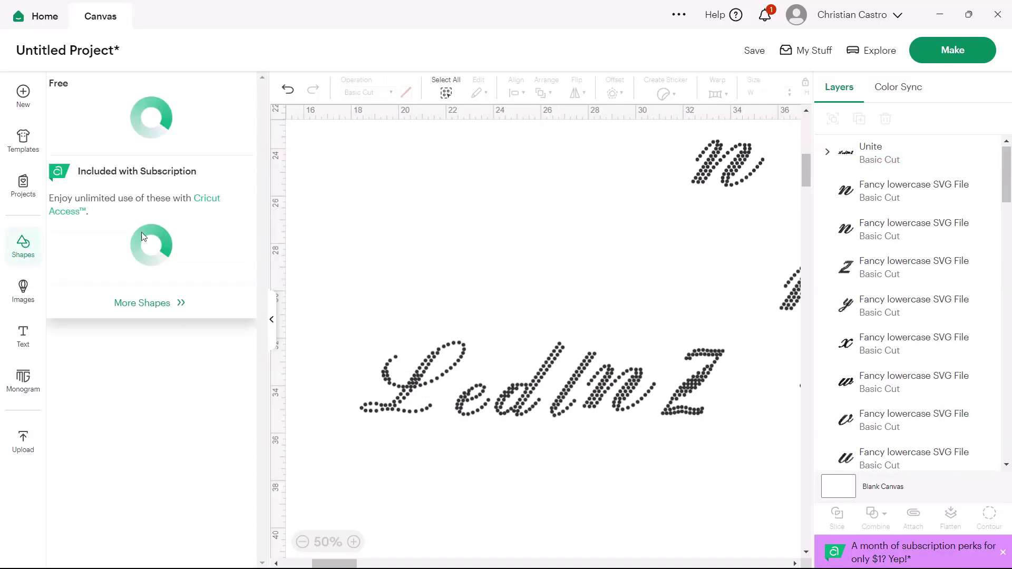
Add a square from Shapes and colour it yellow.
left_click(179, 277)
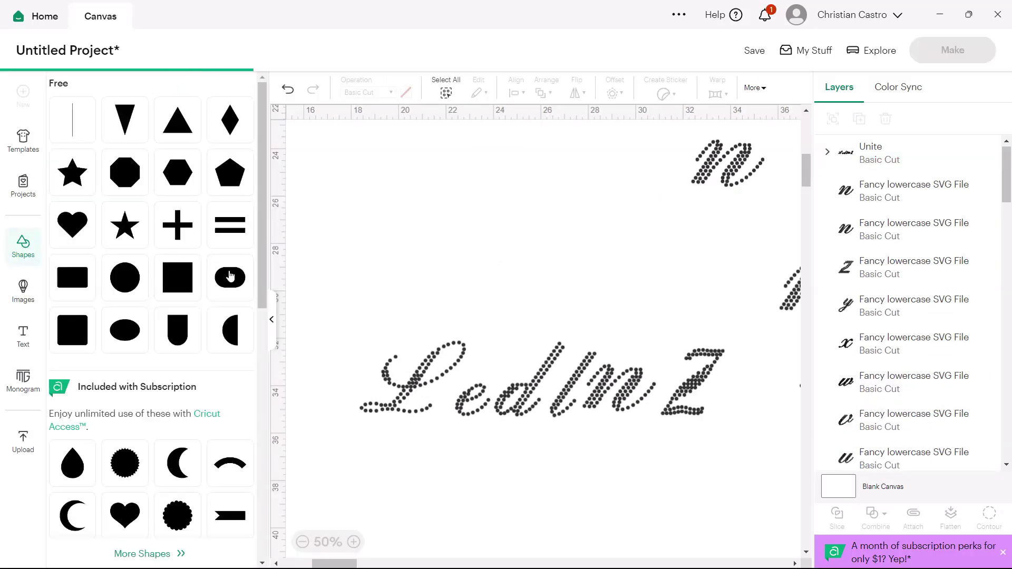
left_click(272, 323)
left_click(181, 93)
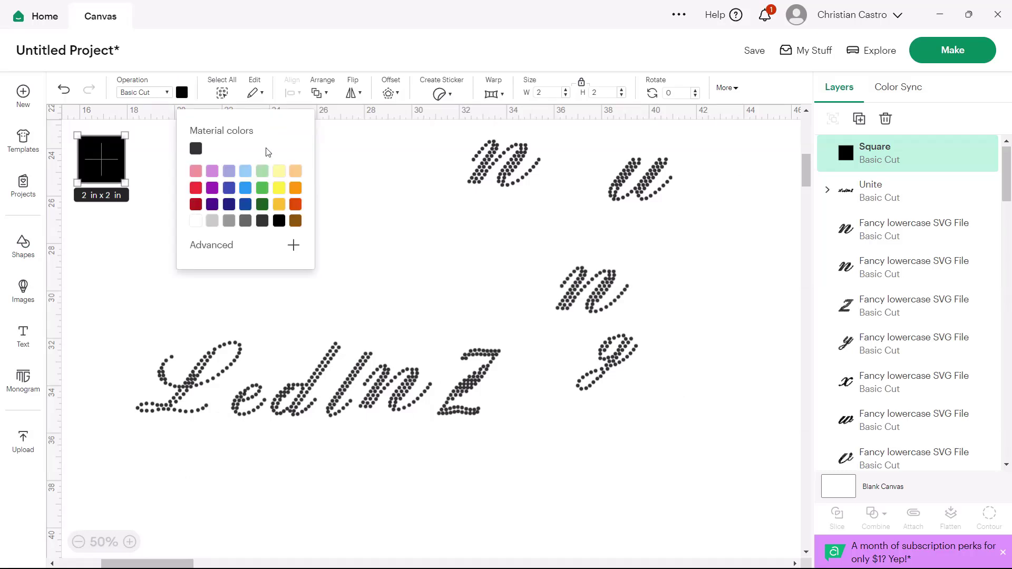
left_click(284, 188)
left_click(325, 205)
Unlock proportions and stretch the square to 17.13 x 5.86 in over the word.
left_click_drag(118, 172, 241, 296)
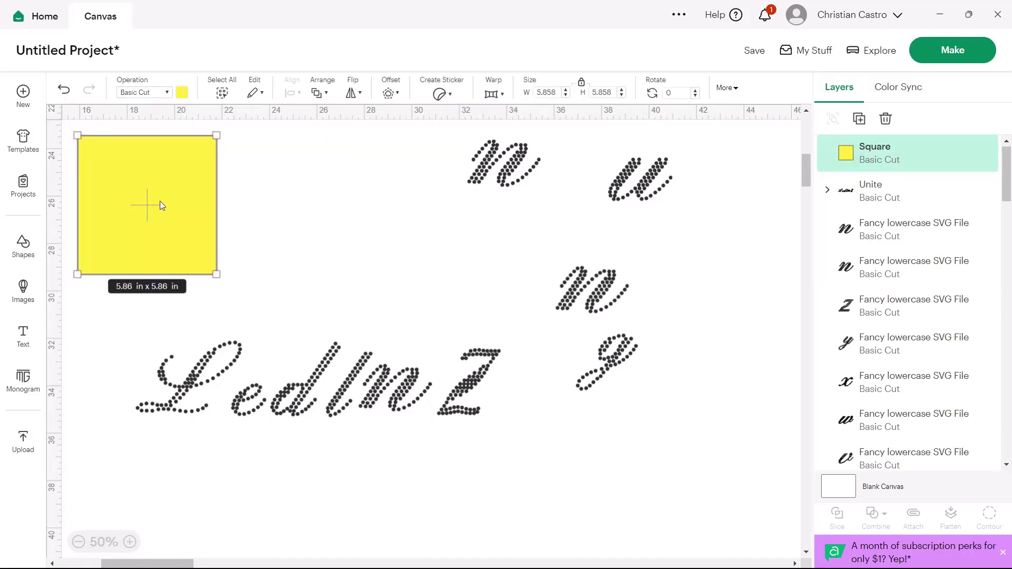
left_click(580, 85)
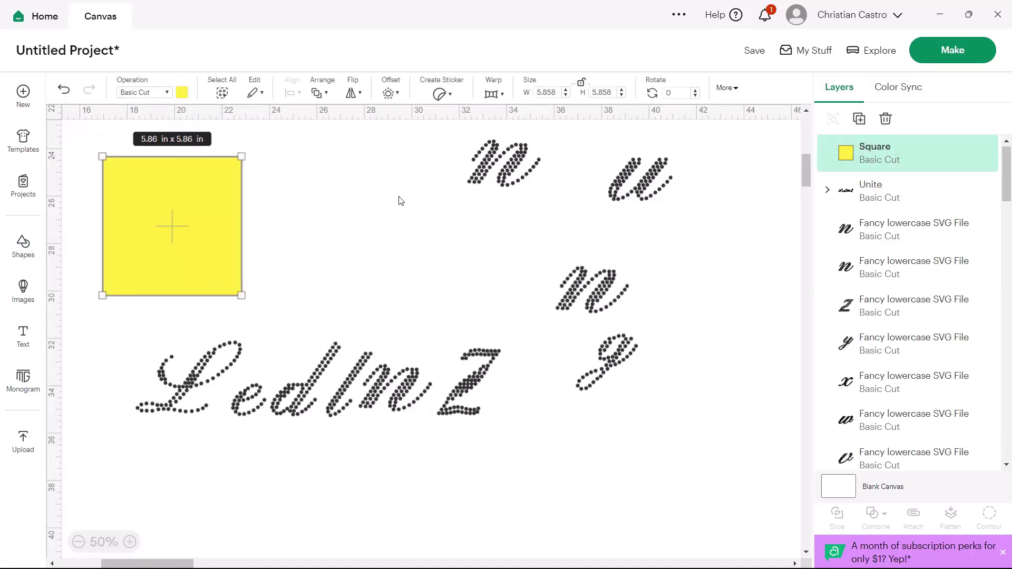
left_click_drag(240, 245, 387, 247)
left_click_drag(298, 237, 302, 380)
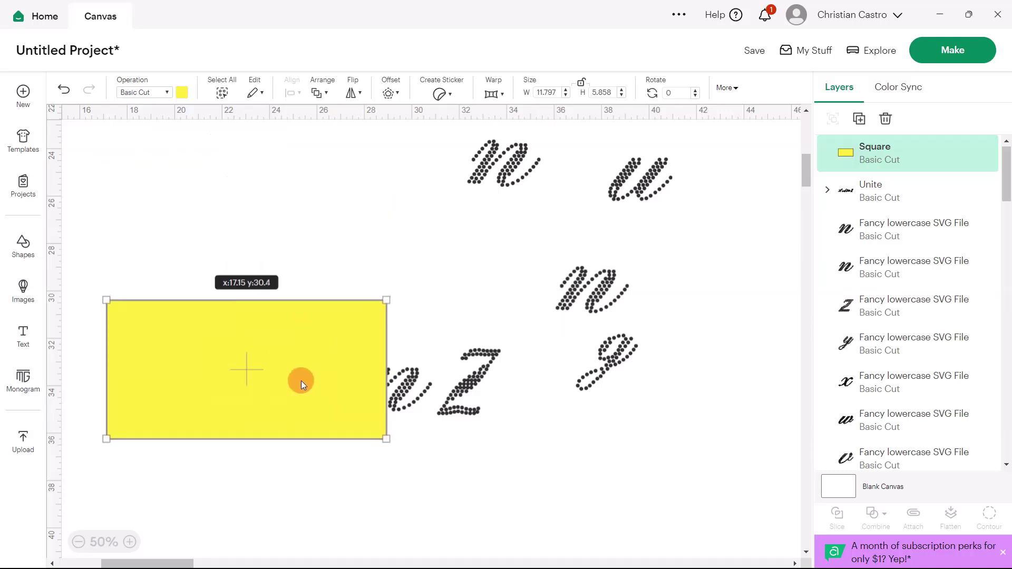
left_click_drag(387, 393, 514, 396)
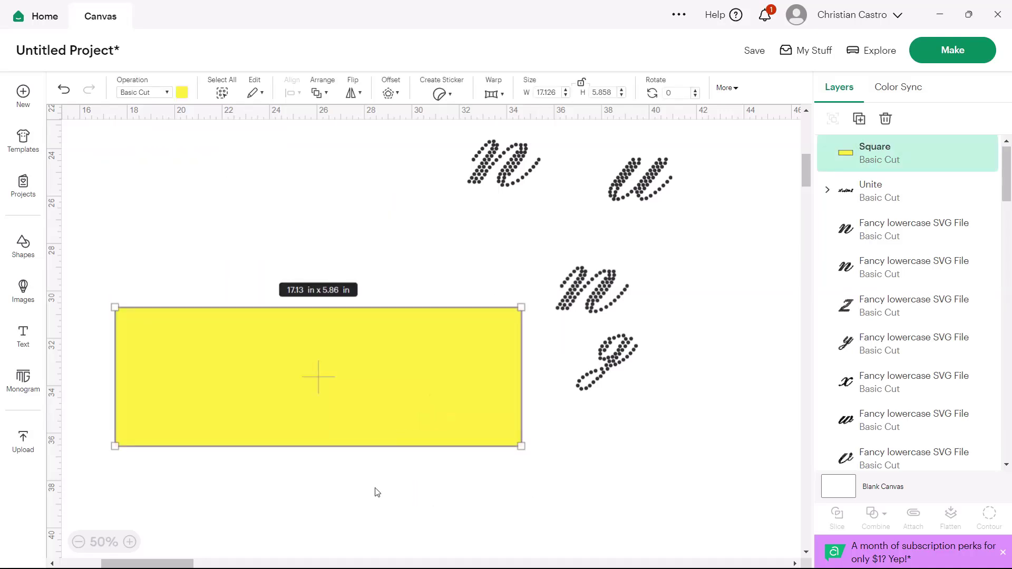
left_click(484, 506)
left_click_drag(559, 507, 55, 275)
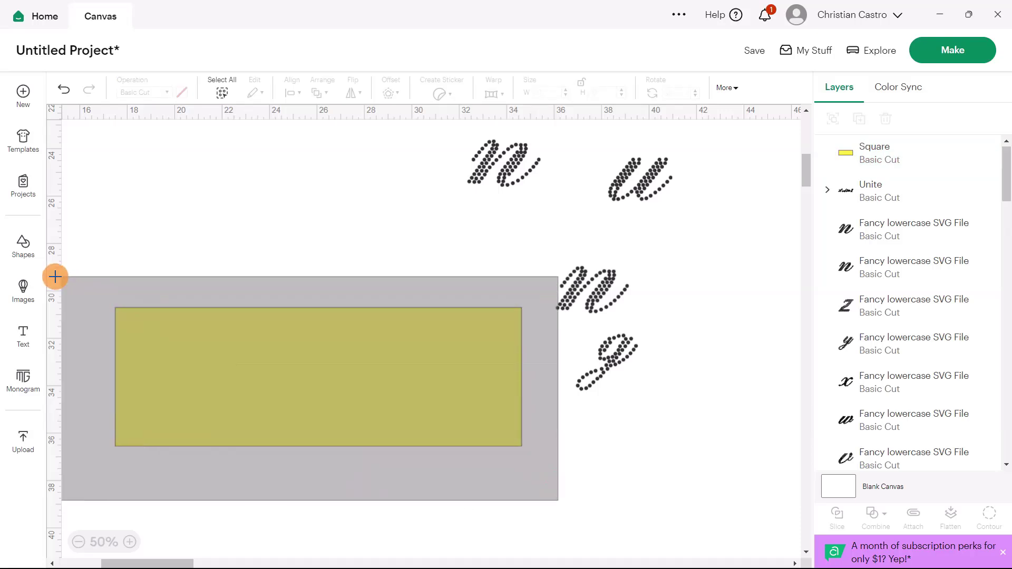
Move stray letters clear and select the rectangle together with the script word.
left_click(441, 247)
left_click_drag(596, 295, 671, 267)
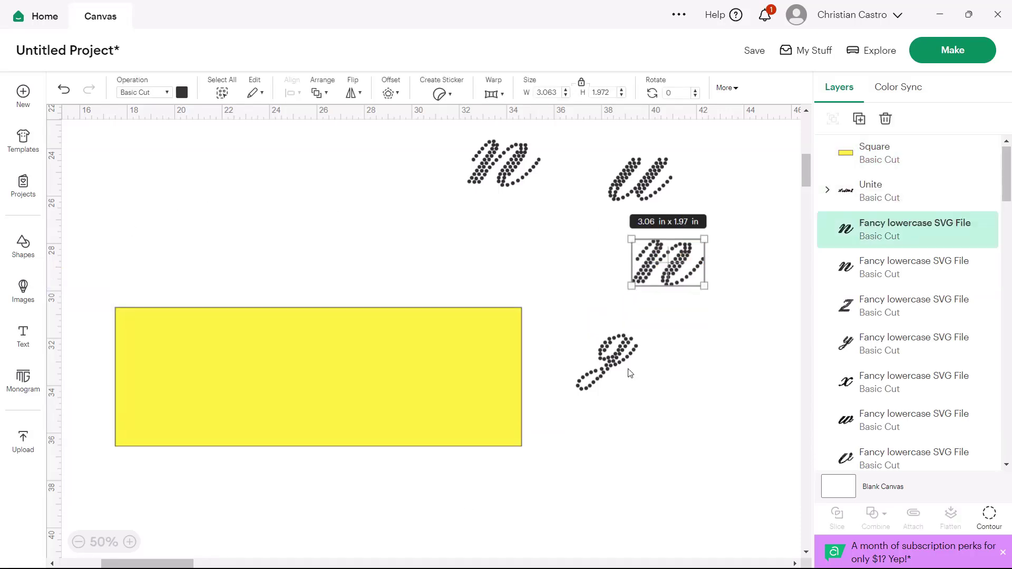
left_click_drag(613, 358, 657, 350)
left_click_drag(595, 493, 57, 272)
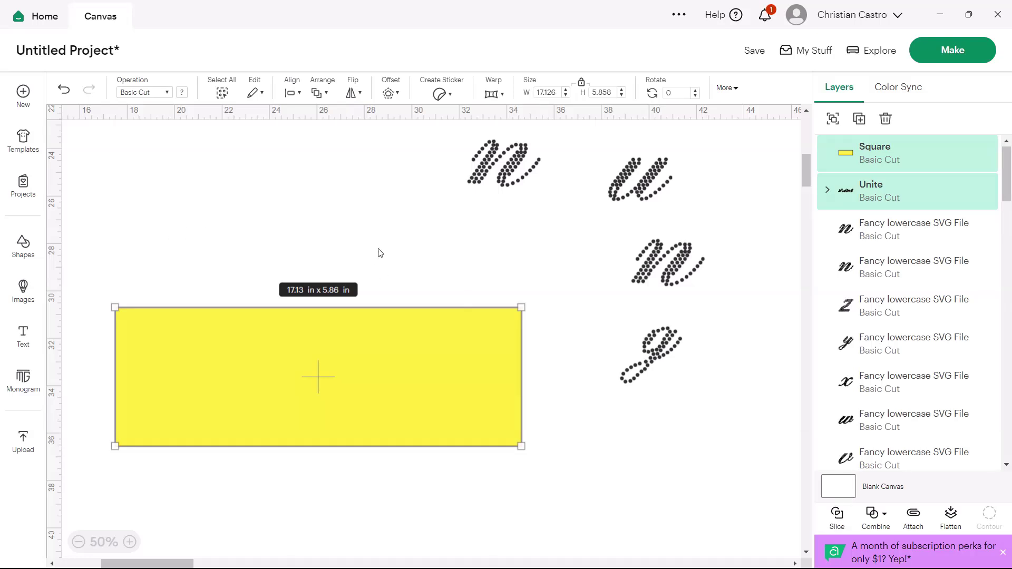
Separate the sliced yellow stencil from the leftover yellow and dark letter pieces.
left_click_drag(289, 365, 268, 209)
left_click(288, 407)
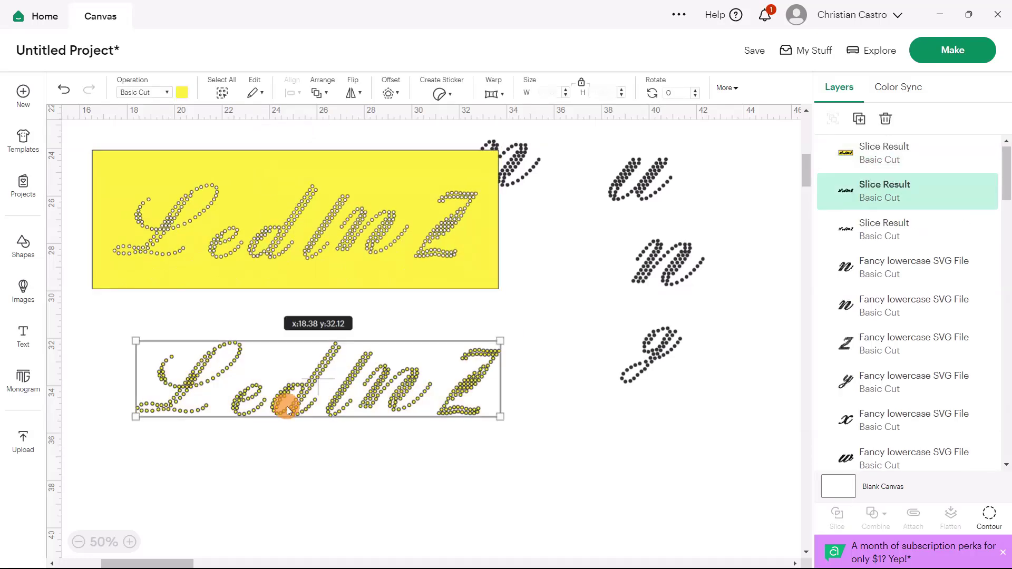
left_click_drag(288, 407, 469, 469)
left_click(316, 387)
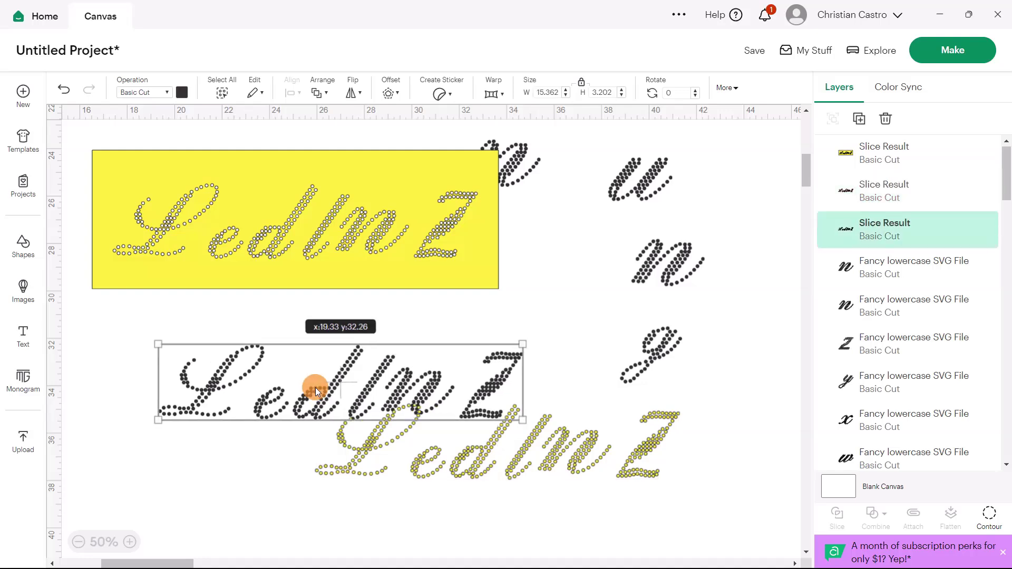
left_click_drag(316, 387, 467, 417)
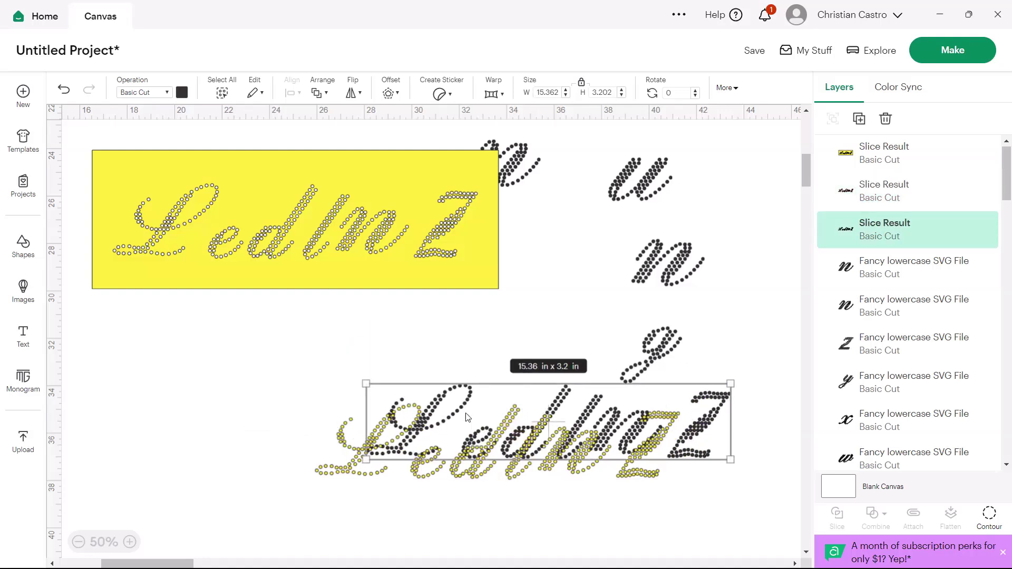
left_click(79, 542)
left_click(232, 395)
mouse_move(321, 283)
left_mouse_down()
mouse_move(261, 461)
mouse_move(419, 503)
left_mouse_up()
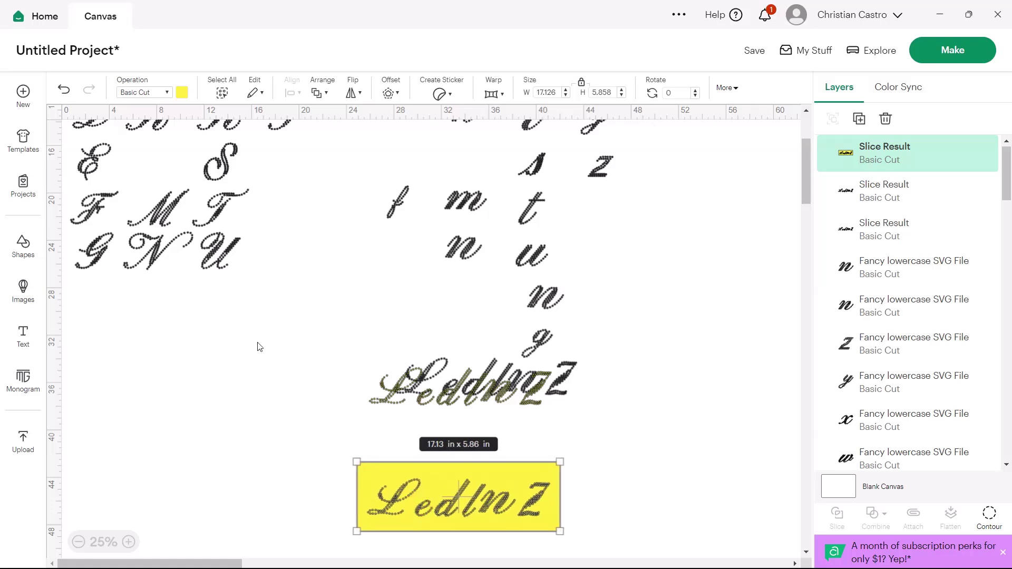
Delete all leftover script letters and pieces, leaving the yellow stencil mid-canvas.
left_click_drag(320, 344, 94, 79)
key("Delete")
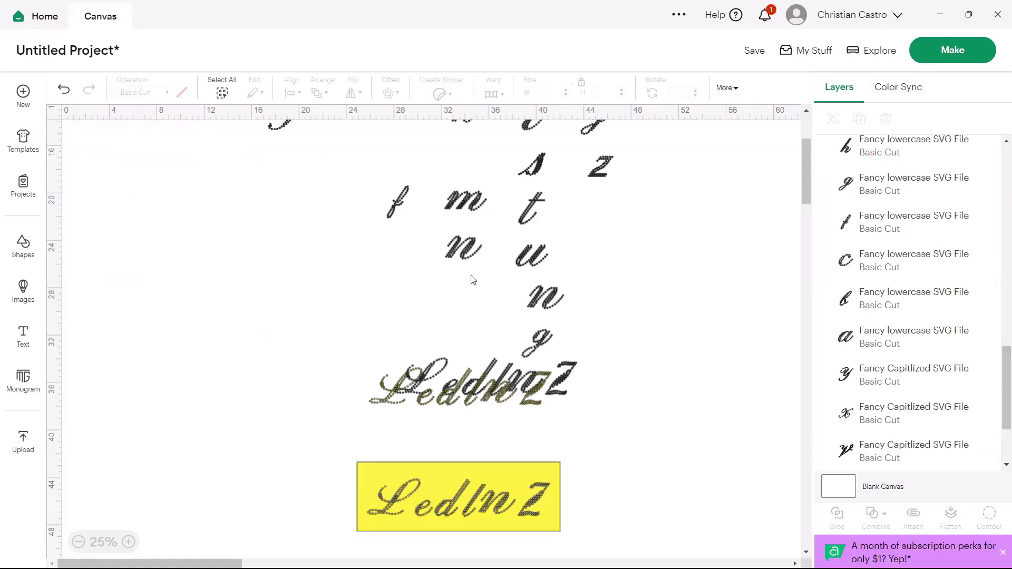
left_click_drag(621, 416, 258, 121)
key("Delete")
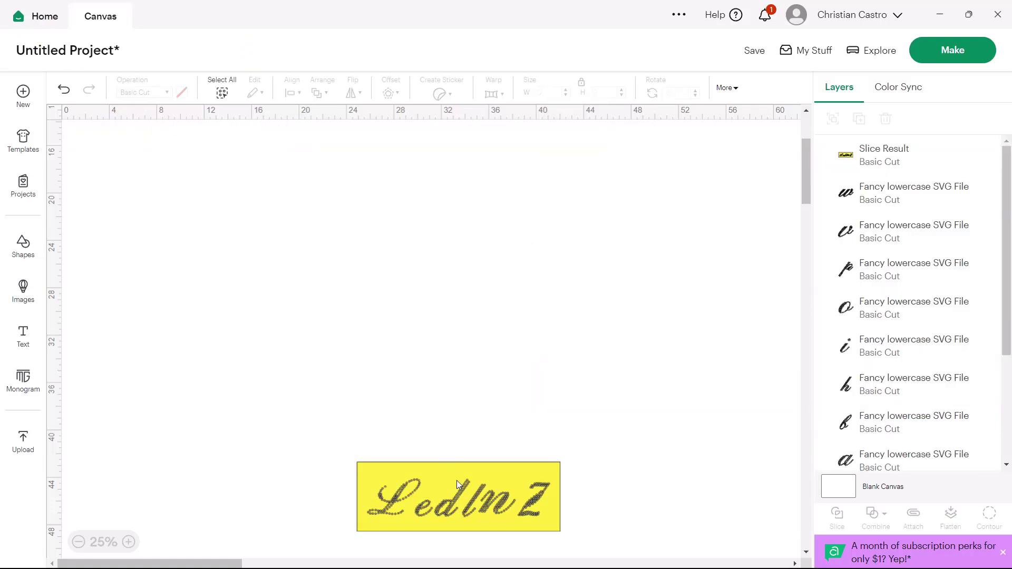
left_click_drag(456, 484, 433, 381)
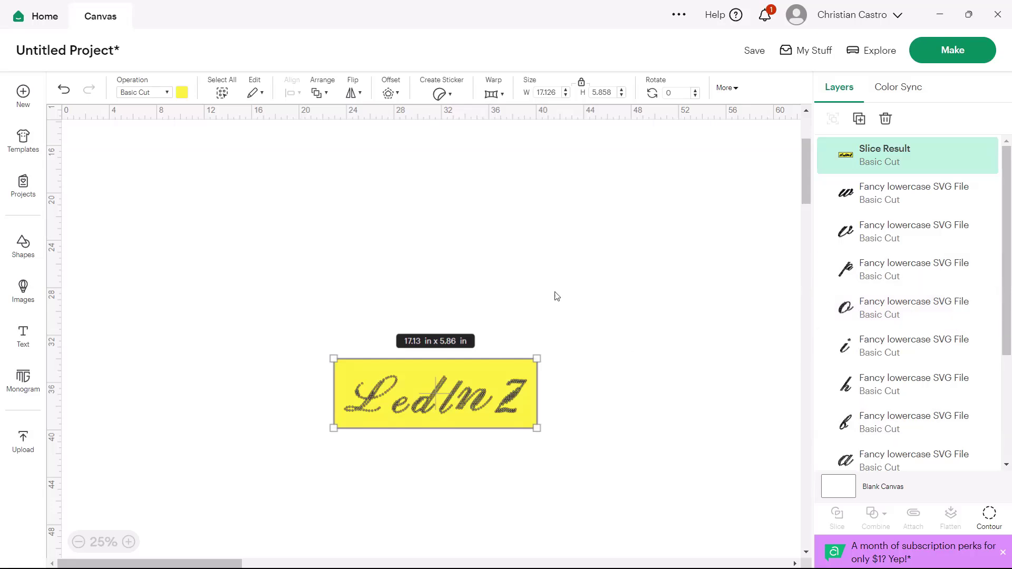
scroll(556, 297, "up", 2)
left_click_drag(679, 320, 343, 163)
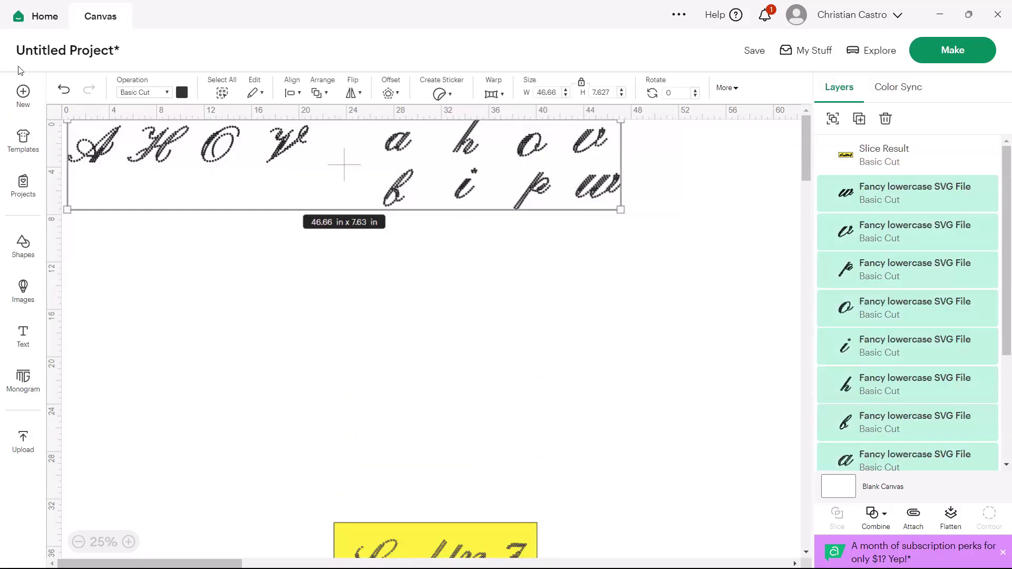
key("Delete")
left_click_drag(445, 540, 469, 275)
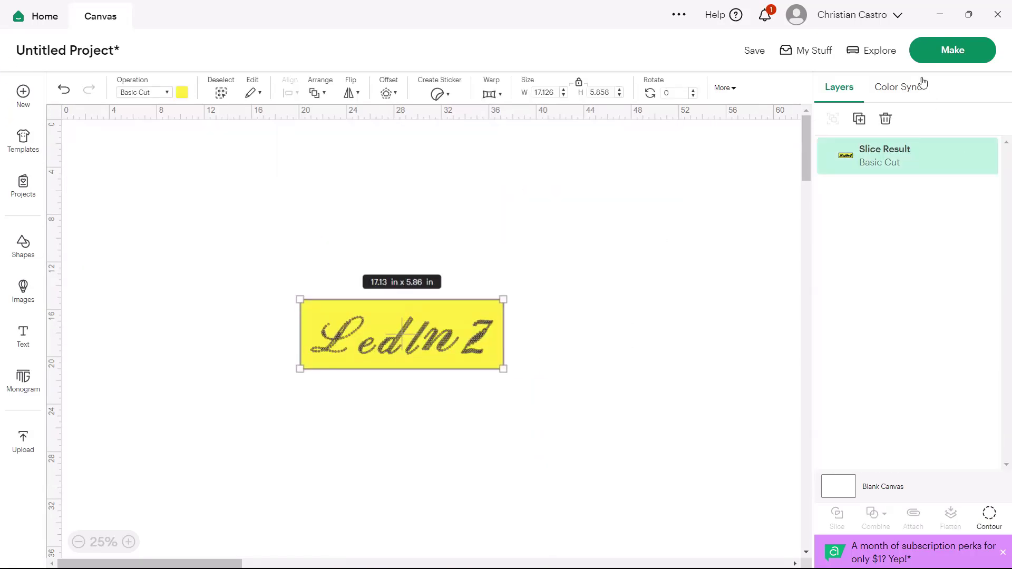
left_click(942, 53)
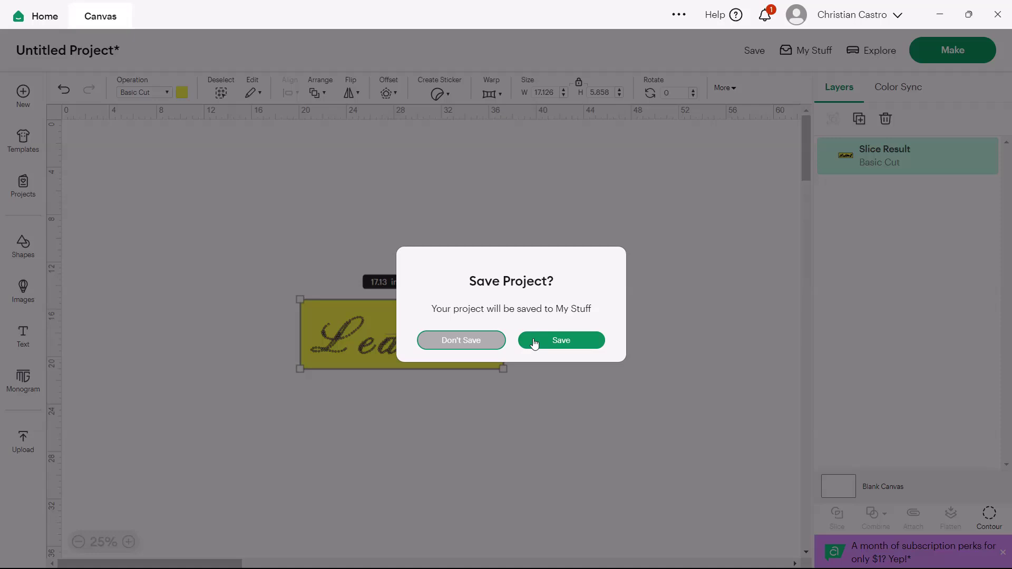
Save the project, preview the stencil on the 12 x 24 in mat, then return to the canvas.
left_click(460, 346)
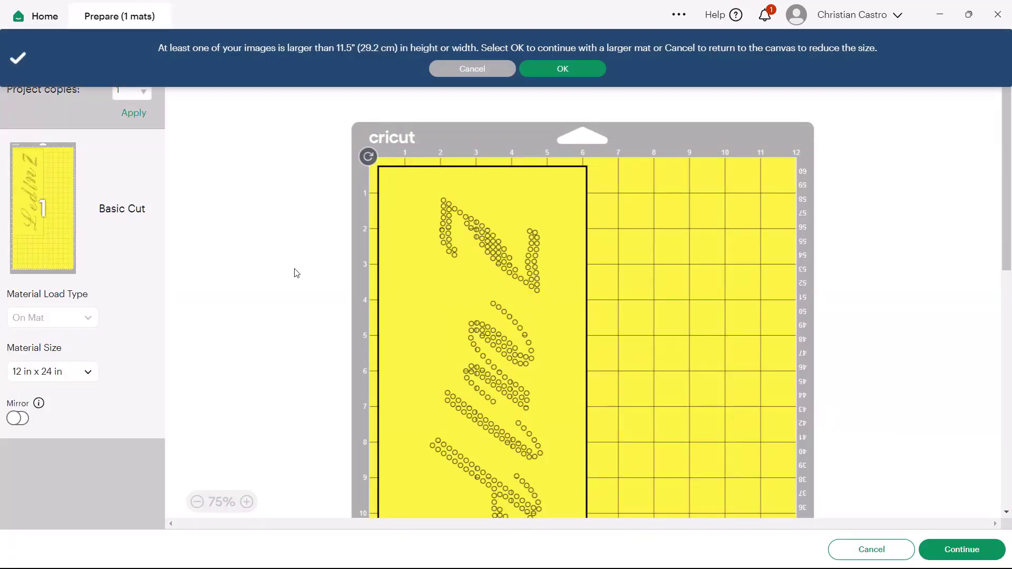
scroll(295, 273, "down", 5)
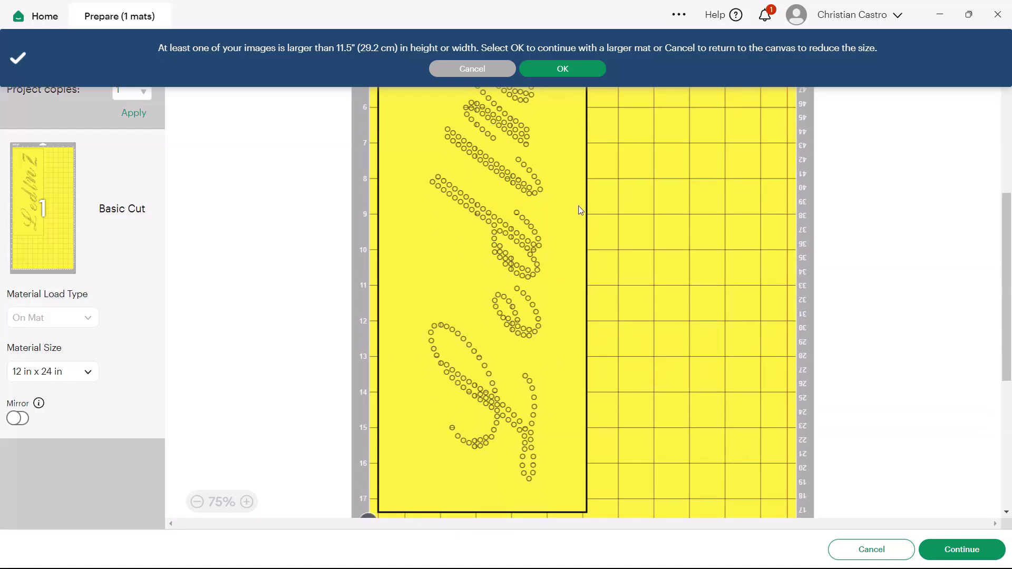
scroll(522, 174, "up", 5)
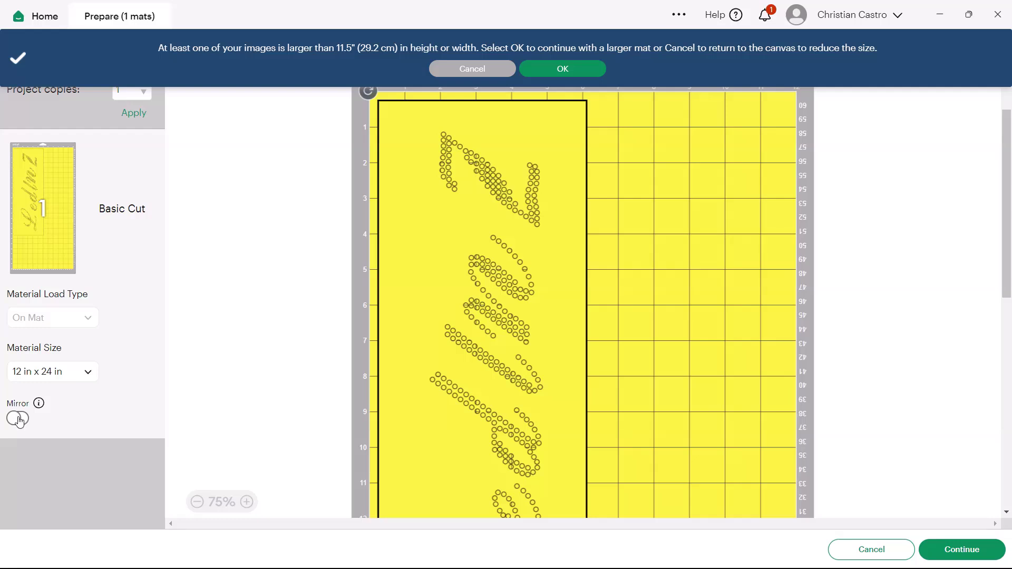
left_click(894, 548)
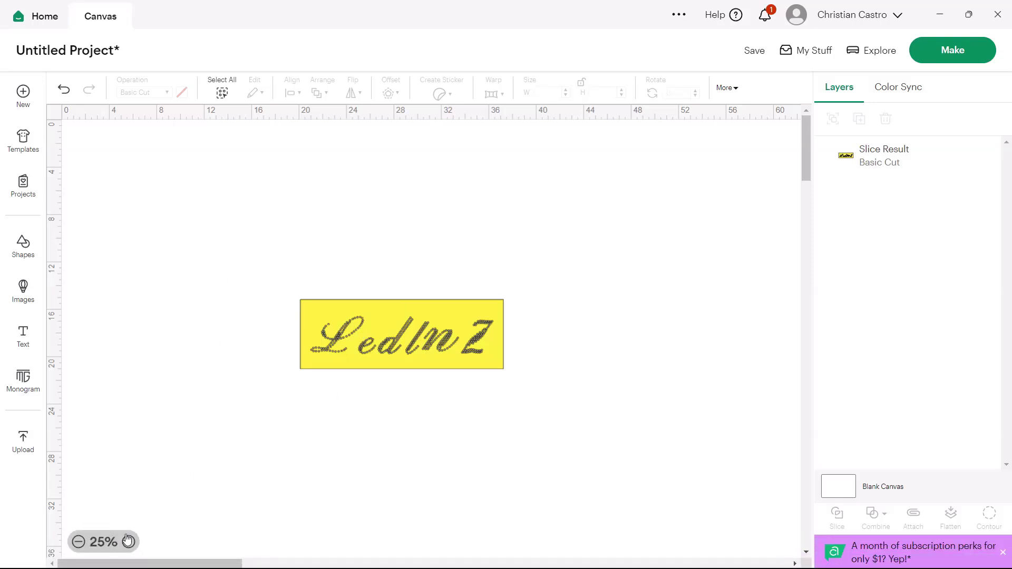
Undo the slice three times to restore separate letters, and drag the capital R aside.
left_click_drag(378, 326, 378, 350)
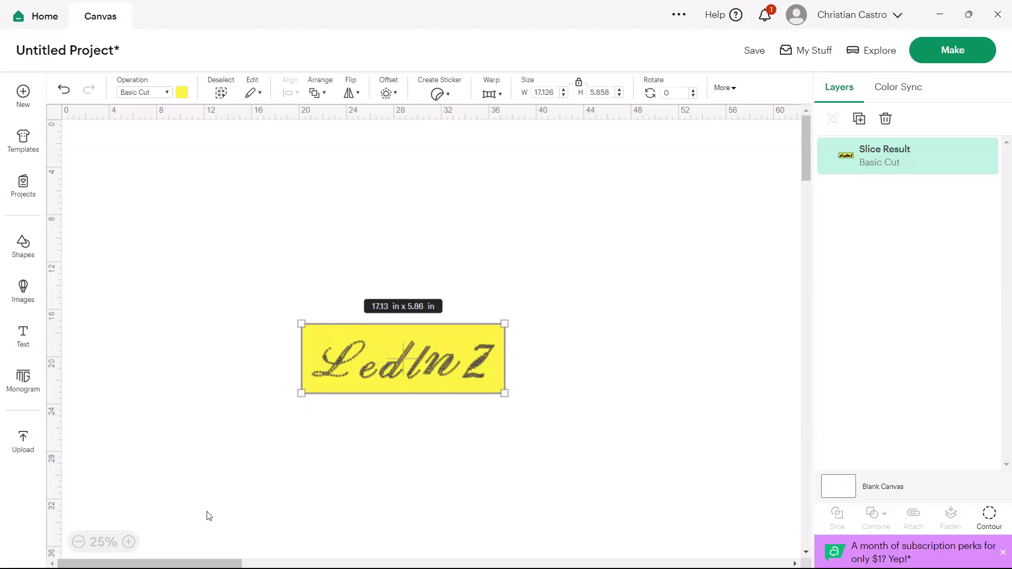
left_click(65, 89)
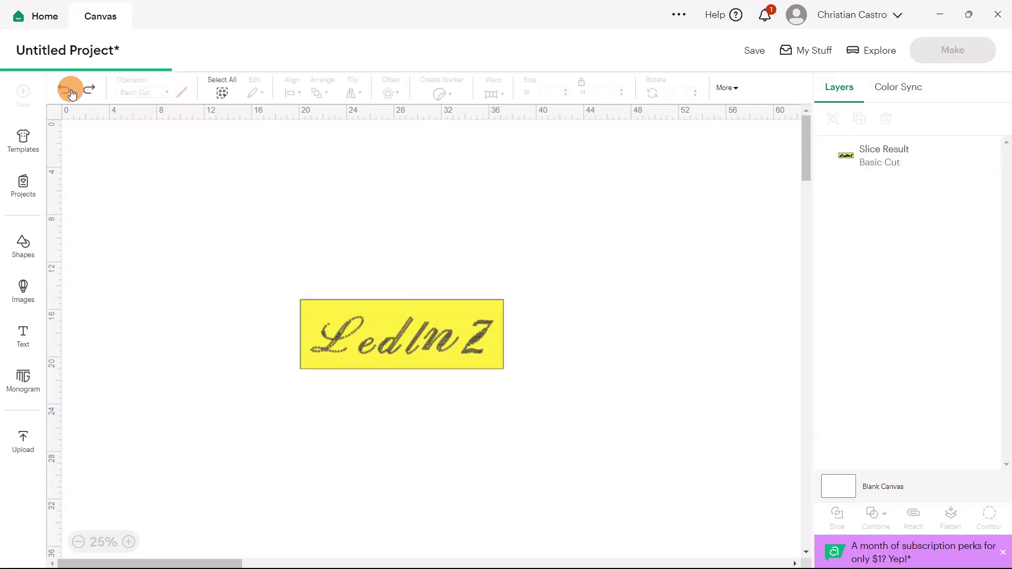
left_click(65, 90)
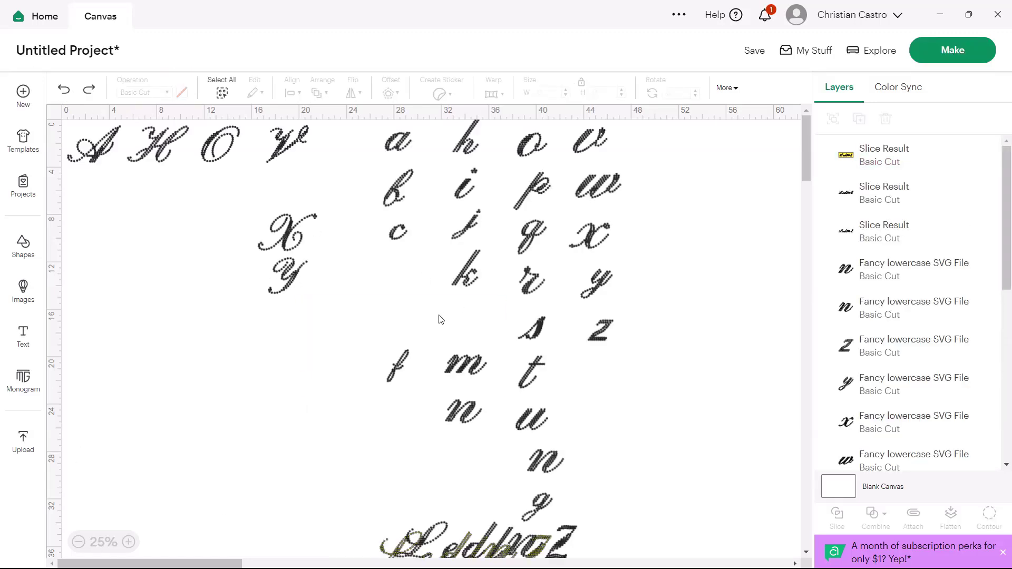
left_click(65, 89)
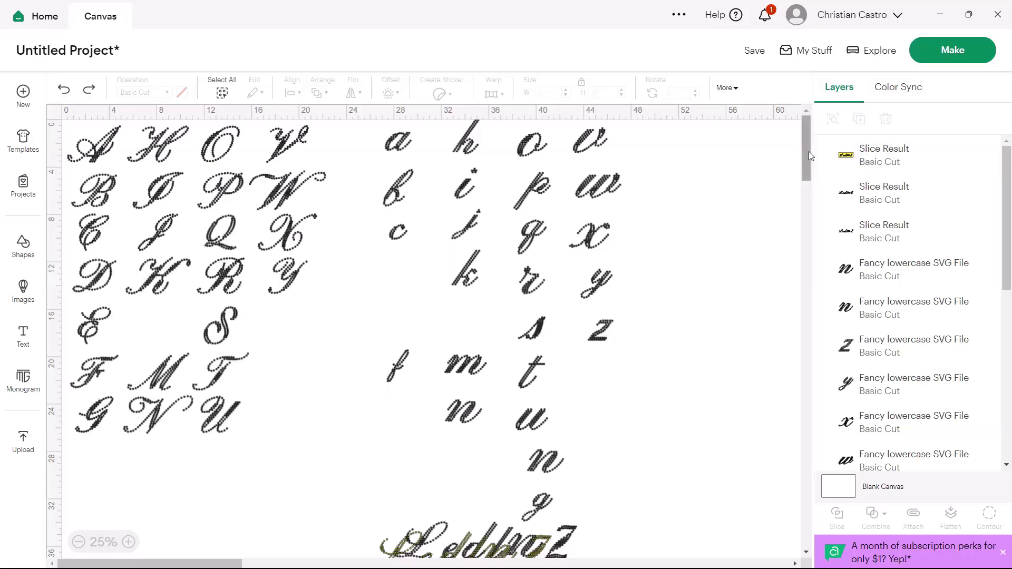
left_click_drag(230, 270, 752, 341)
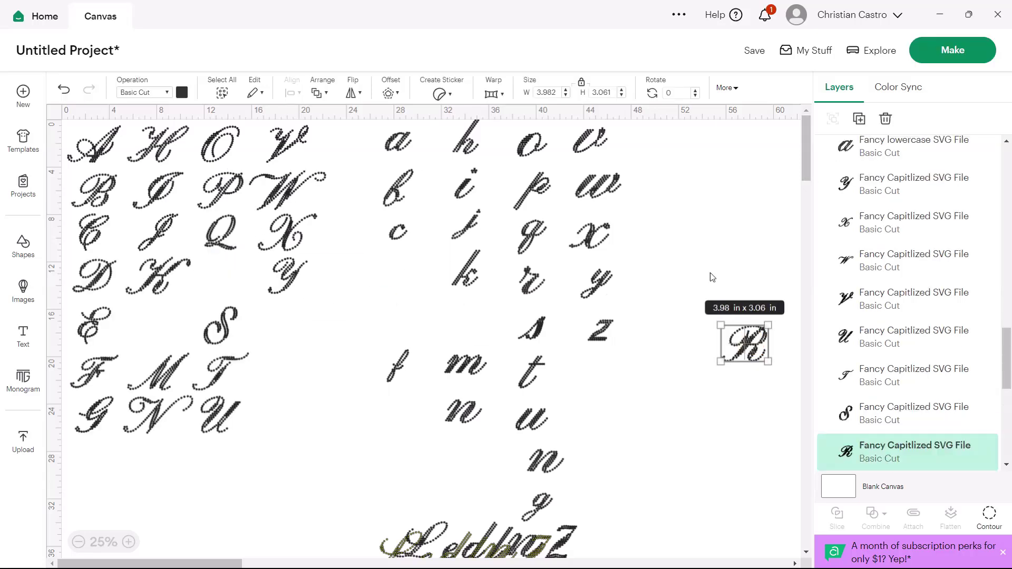
scroll(655, 377, "down", 3)
Delete every other letter, including the E, G and w's, and move the R toward the centre.
left_click_drag(620, 501, 118, 119)
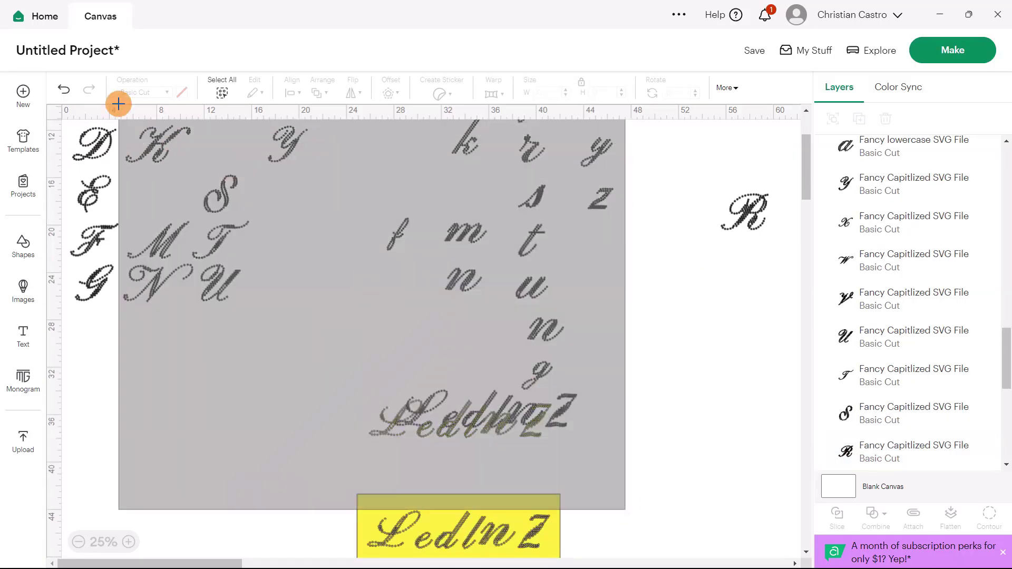
key("Delete")
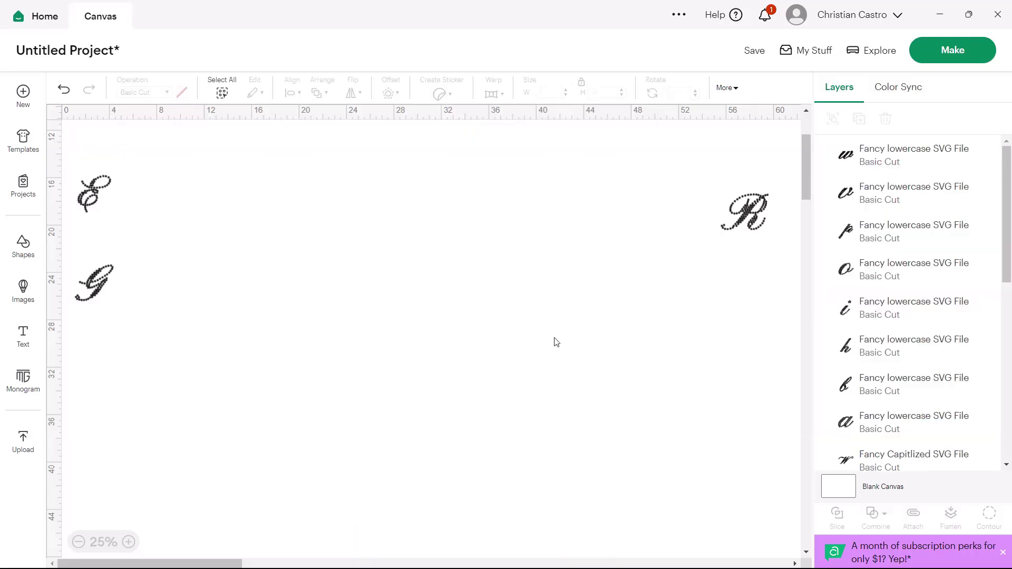
left_click_drag(554, 296, 70, 119)
key("Delete")
scroll(514, 253, "up", 3)
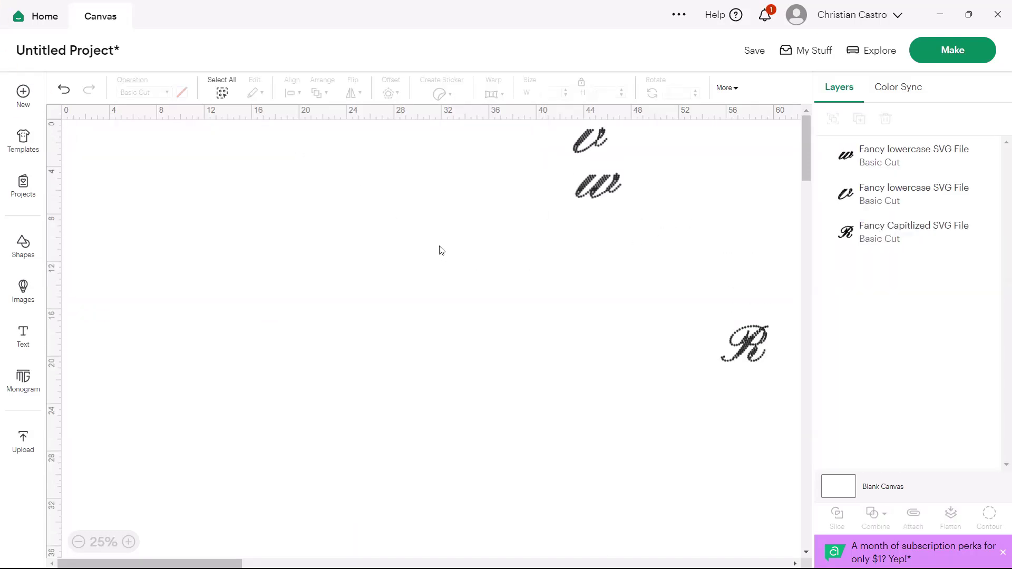
left_click_drag(629, 267, 553, 120)
key("Delete")
left_click_drag(501, 322, 217, 120)
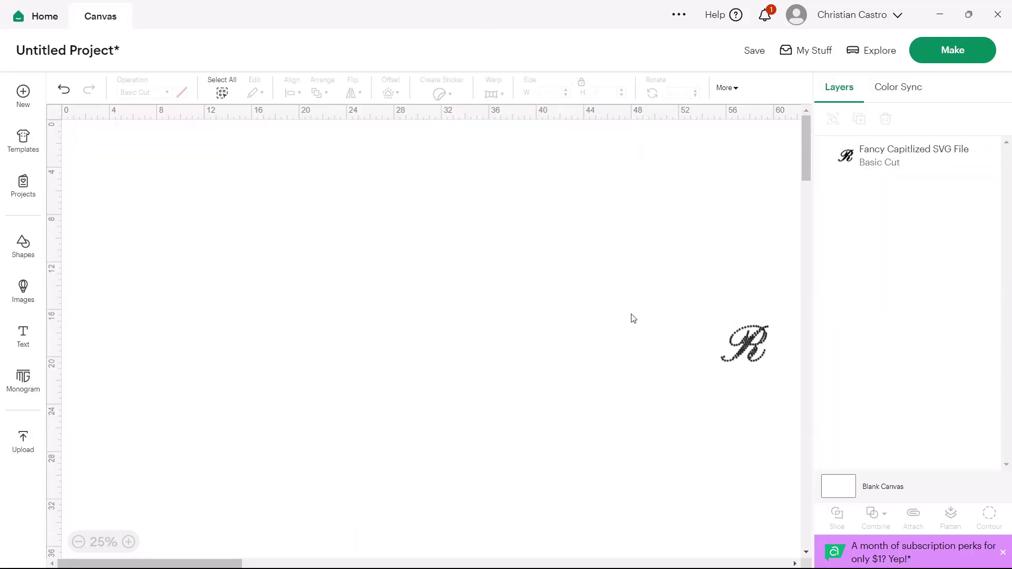
left_click_drag(737, 346, 262, 339)
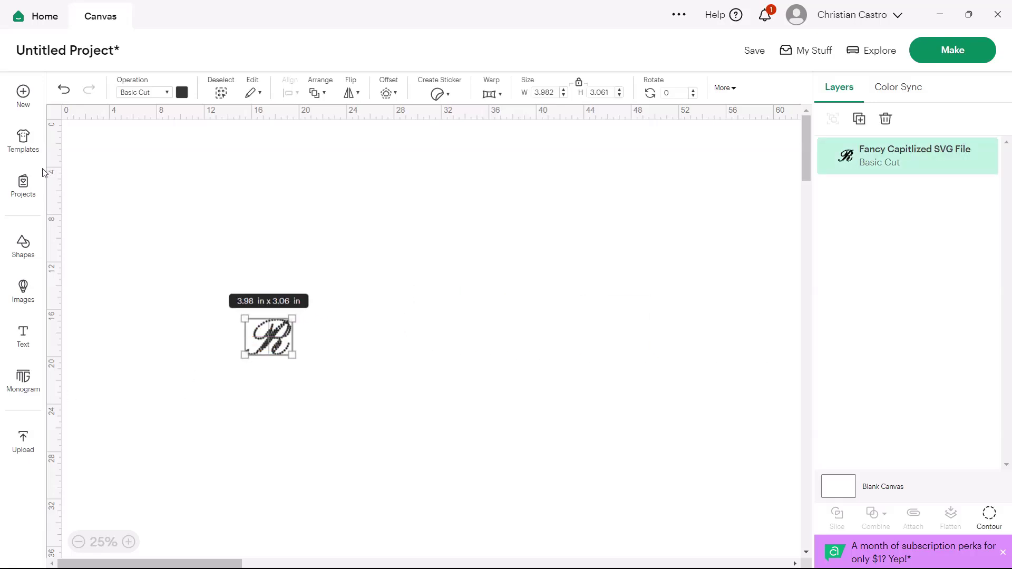
Add a yellow square sized to 6.72 in over the script R.
left_click(23, 245)
left_click(177, 276)
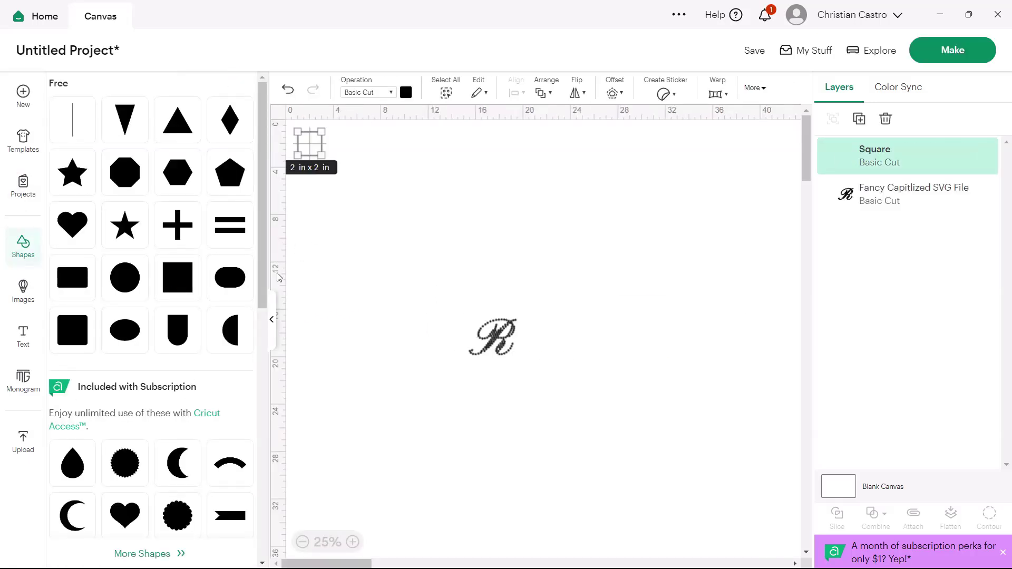
left_click(271, 319)
left_click_drag(99, 156, 152, 210)
left_click_drag(113, 171, 272, 336)
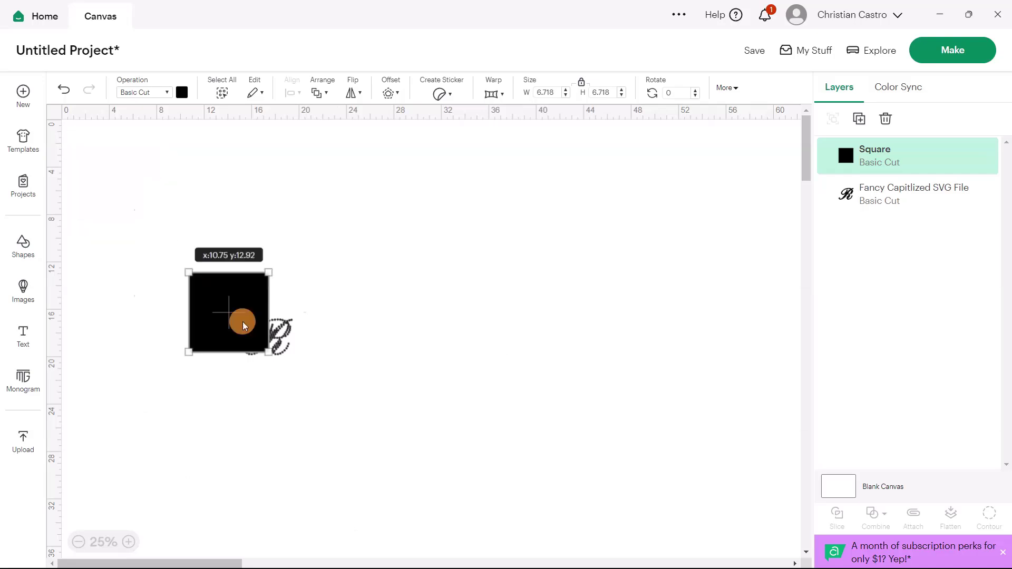
left_click(183, 93)
left_click(278, 187)
Slice the R out of the square and delete the leftover R pieces.
left_click(375, 305)
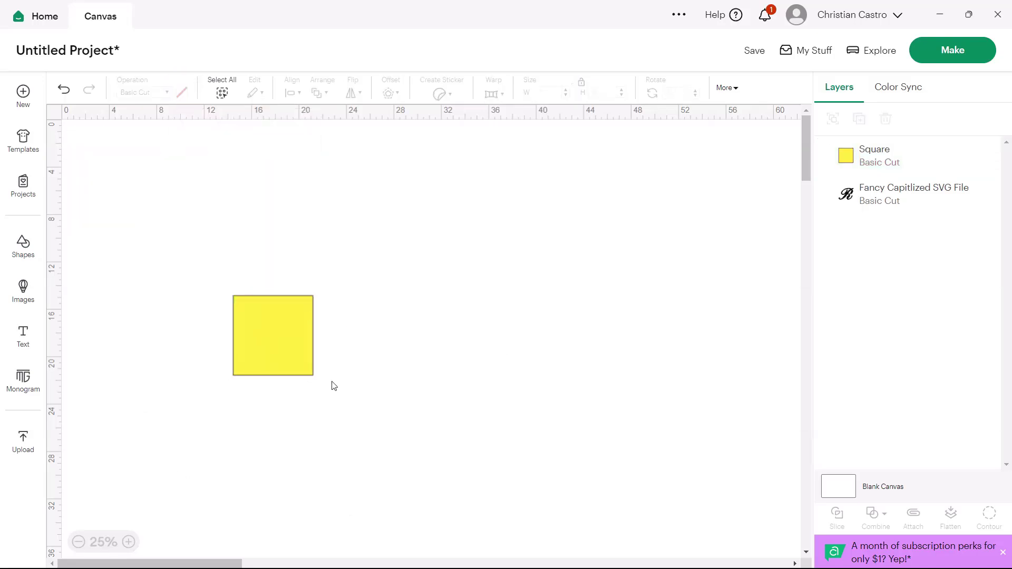
key("ctrl+a")
left_click(837, 518)
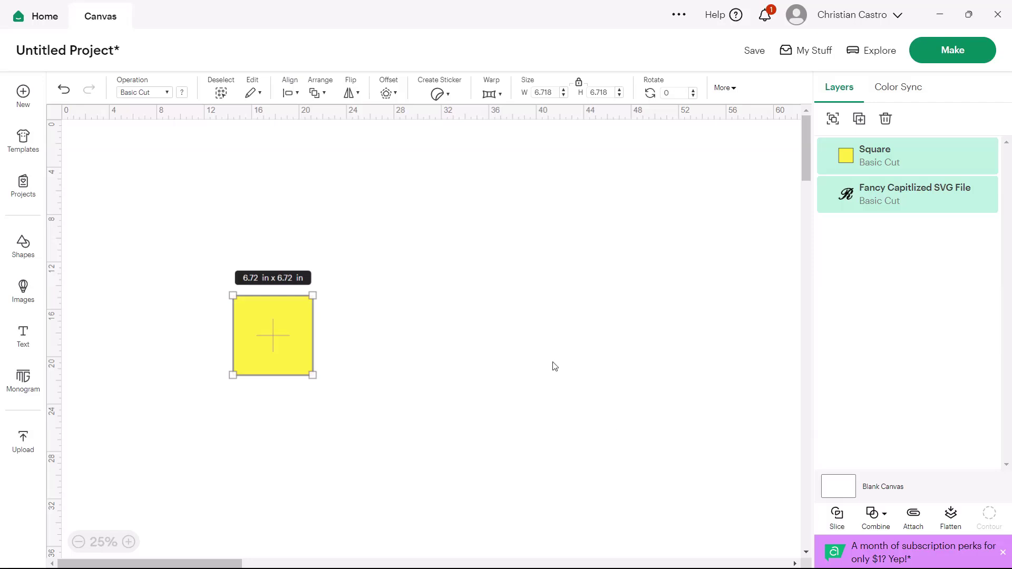
left_click_drag(296, 340, 440, 343)
left_click(291, 349)
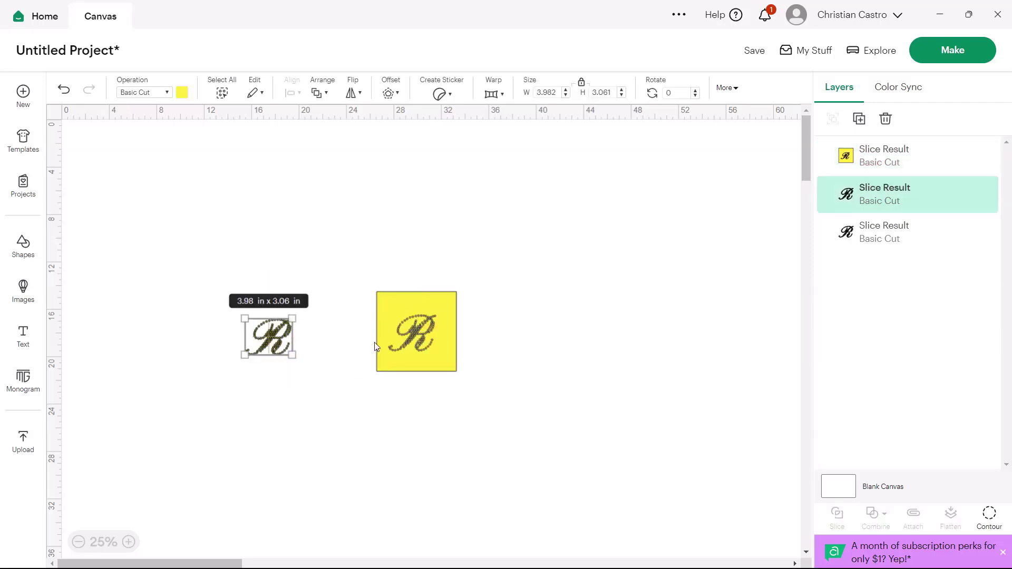
key("Delete")
key("Delete")
left_click_drag(404, 349, 363, 355)
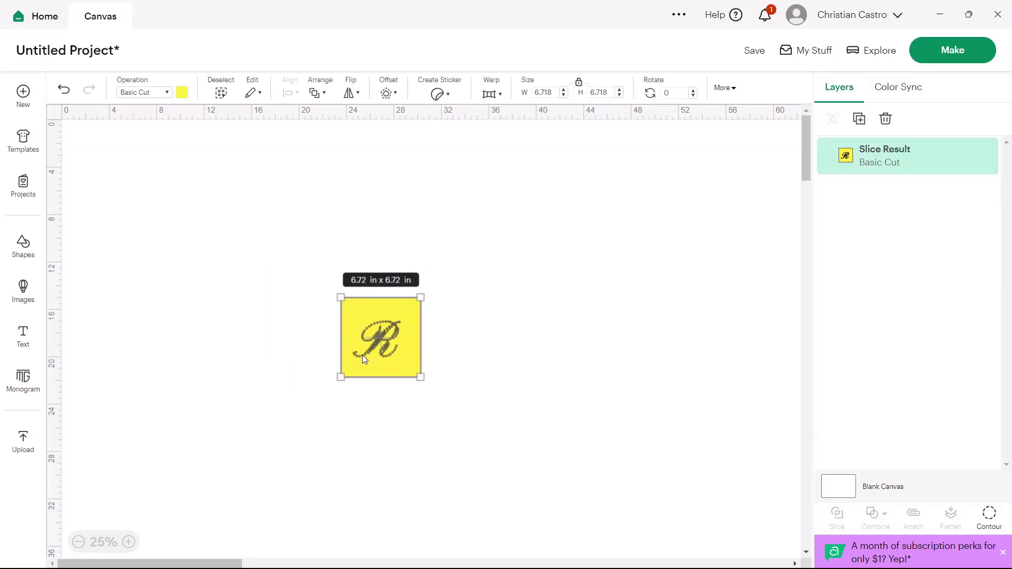
Zoom in, nudge the holed square slightly right, and reselect it.
left_click(128, 542)
left_click(129, 542)
left_click(467, 382)
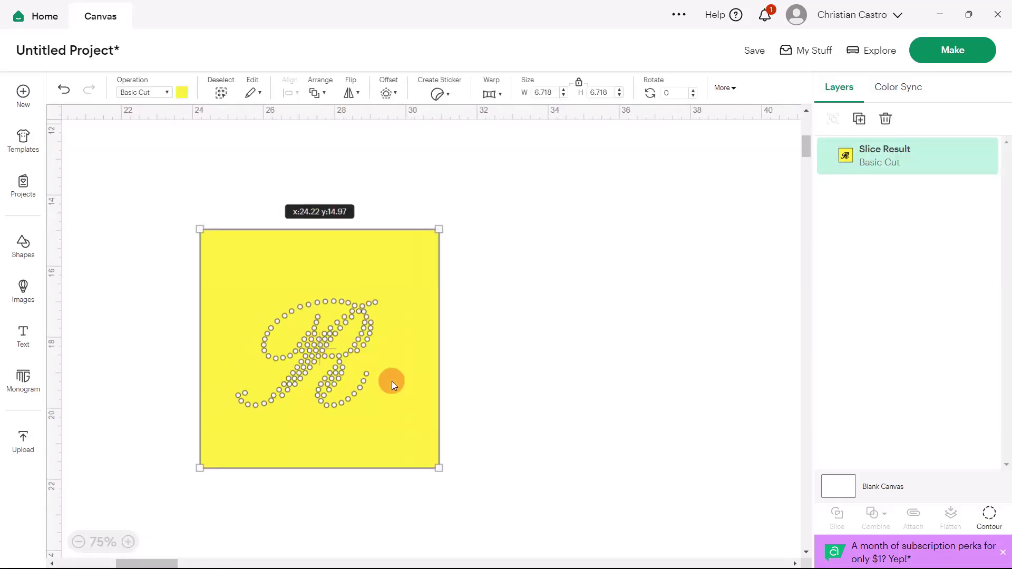
left_click_drag(370, 384, 403, 380)
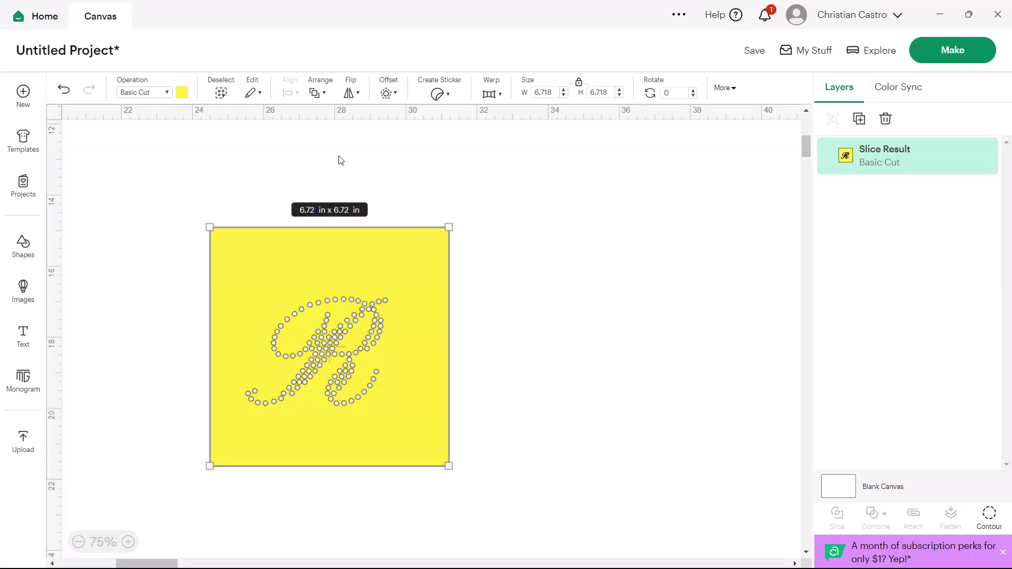
left_click(328, 178)
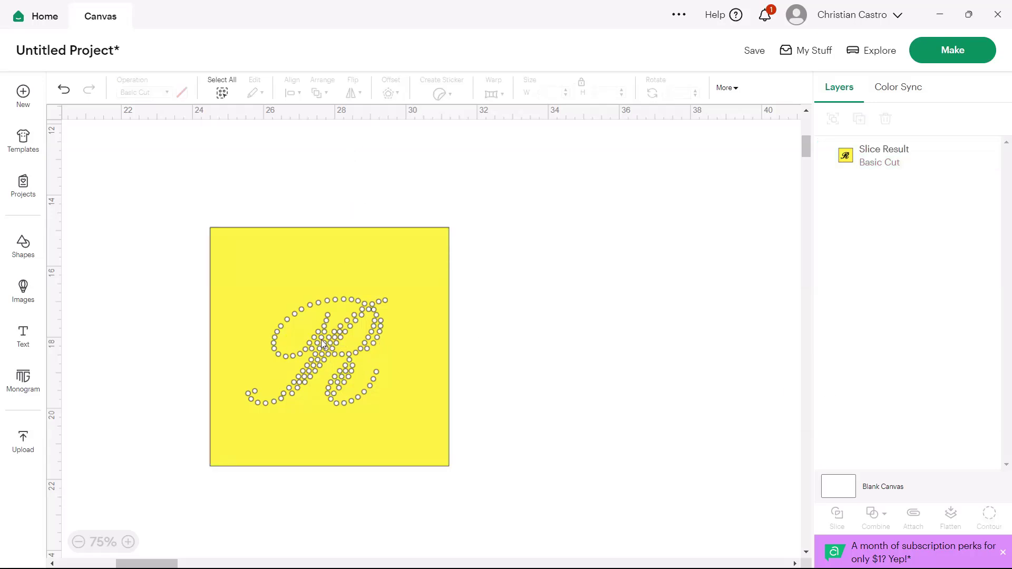
left_click(280, 347)
Send the yellow 6.72 in square with R holes to preparation on a 12 x 12 in mat.
left_click(953, 50)
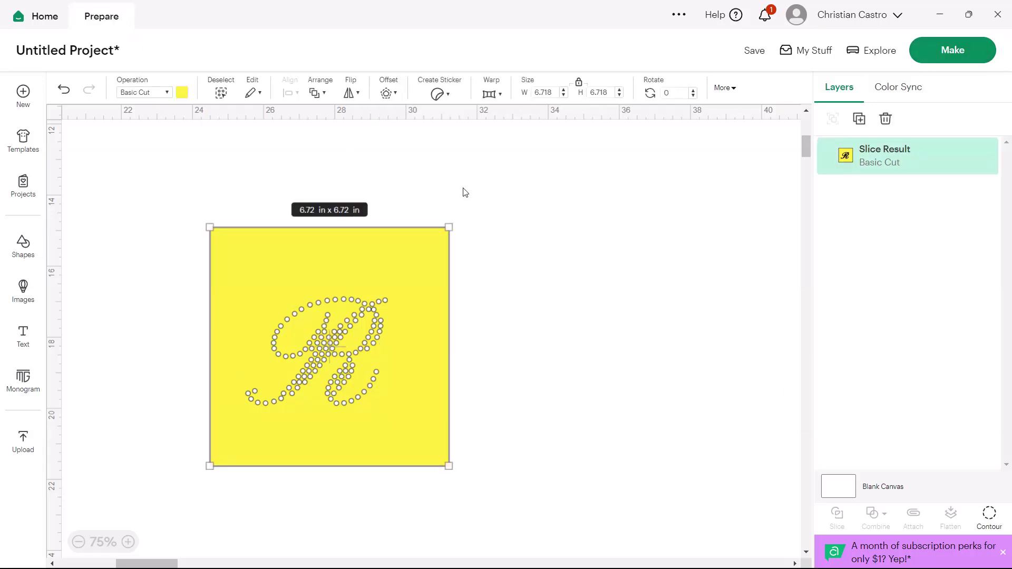